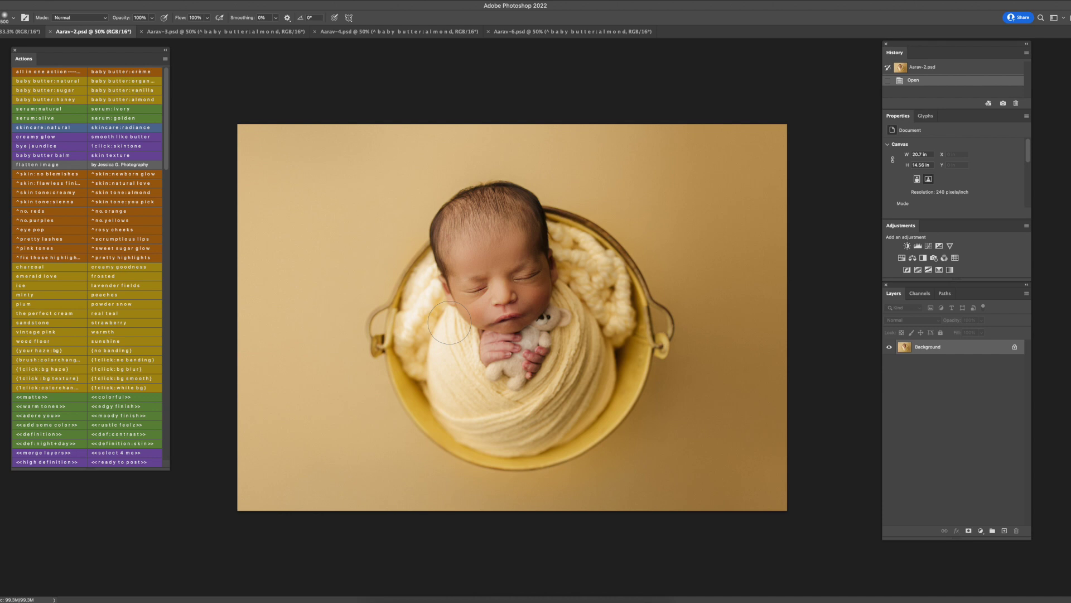
Rearrange the Actions panel, try the background texture and haze actions, then delete the haze layer
{"action": "left_click_drag", "start_coordinate": [107, 49], "coordinate": [158, 84]}
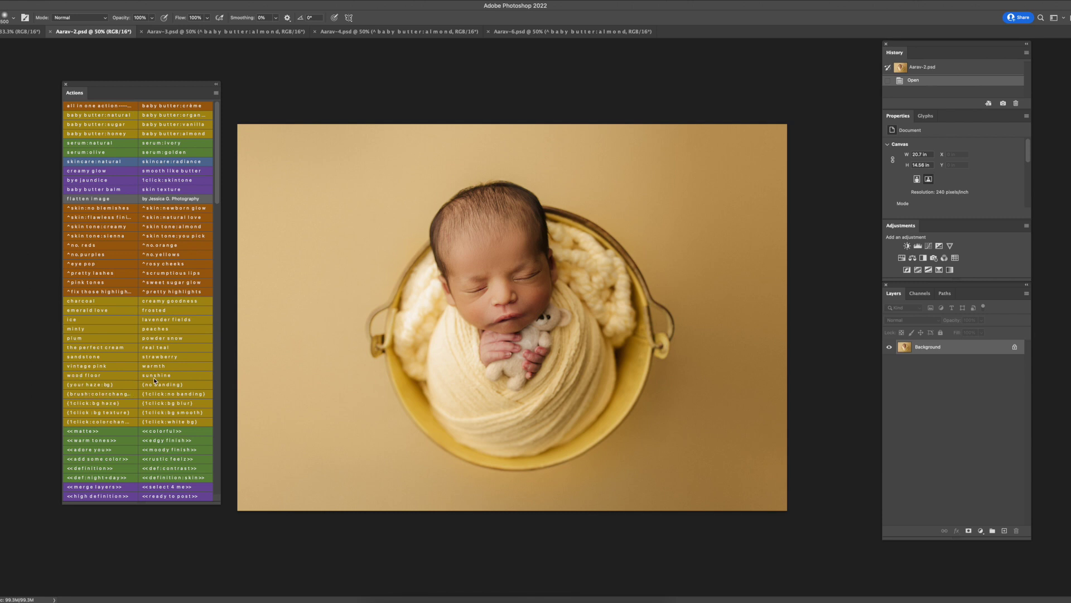
{"action": "left_click", "coordinate": [82, 412]}
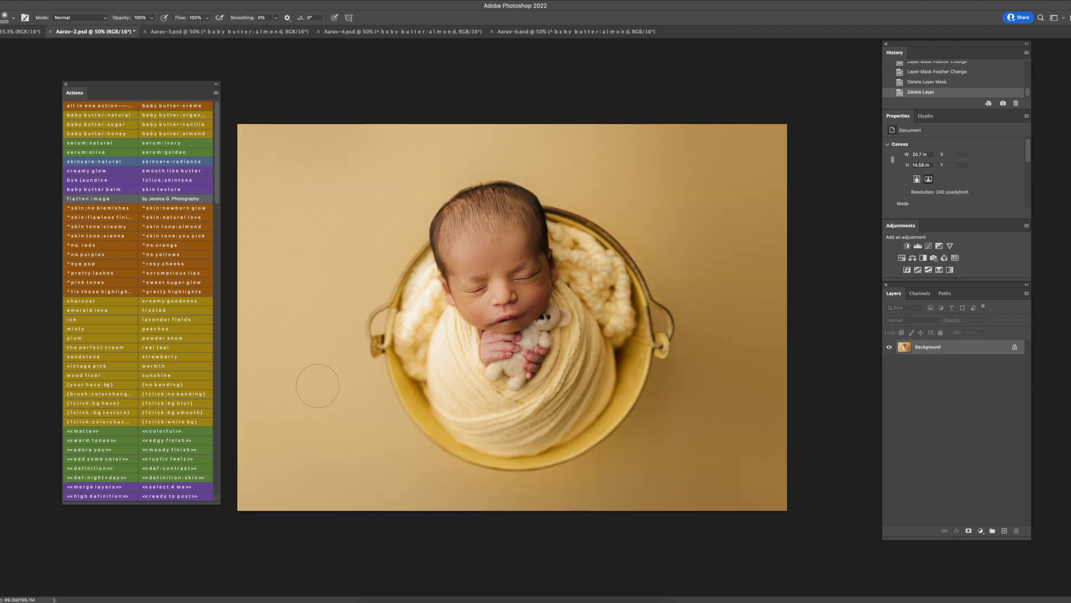
{"action": "left_click", "coordinate": [87, 402]}
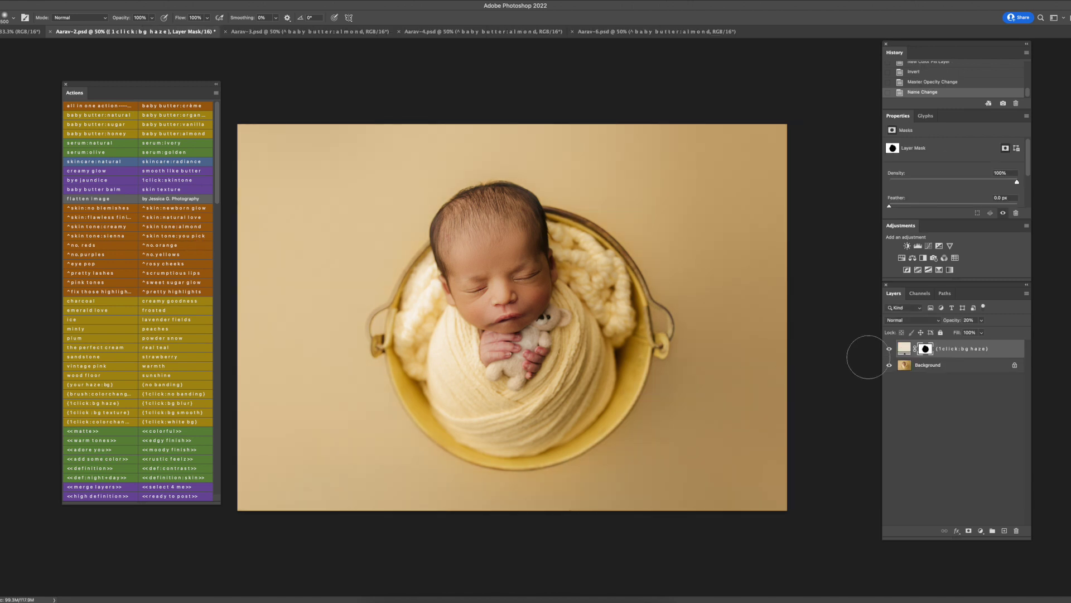
{"action": "key", "text": "BackSpace"}
{"action": "key", "text": "BackSpace"}
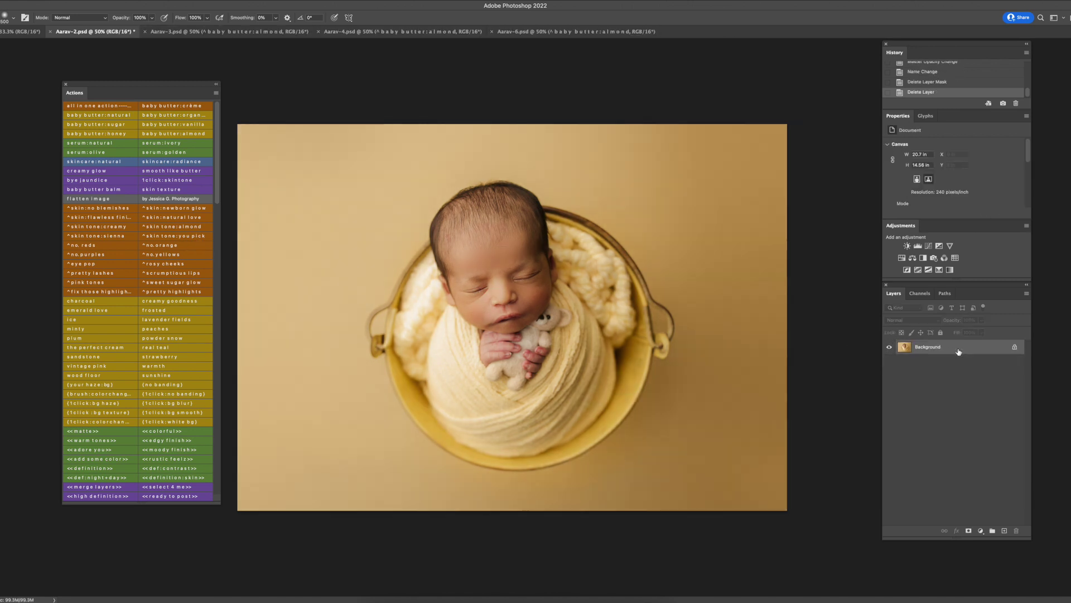
Run the colorchange action to add a purple tint and compare it with the original
{"action": "left_click", "coordinate": [96, 423]}
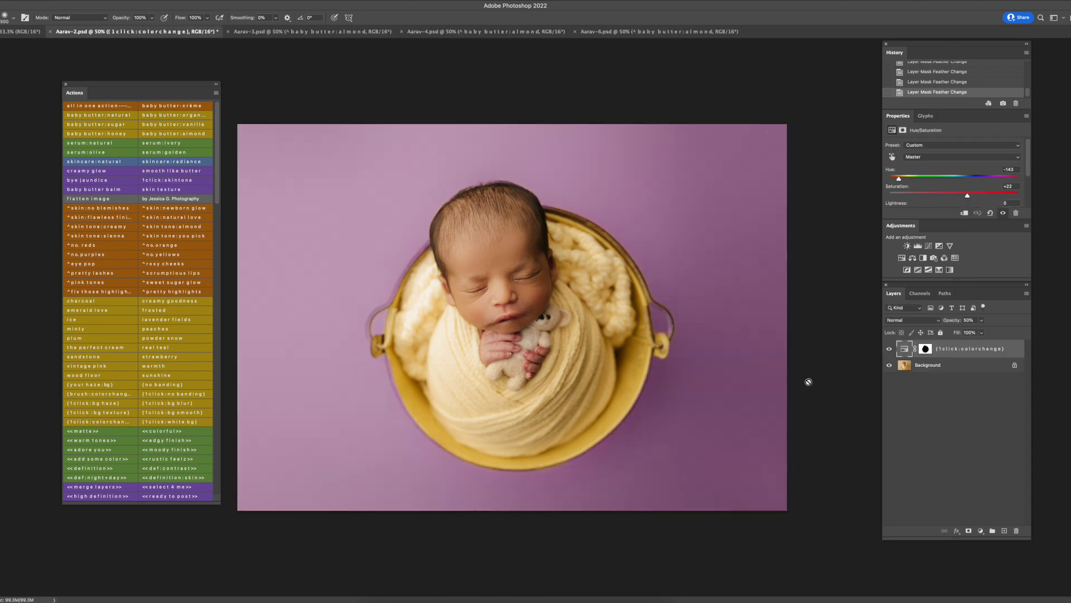
{"action": "left_click", "coordinate": [945, 290]}
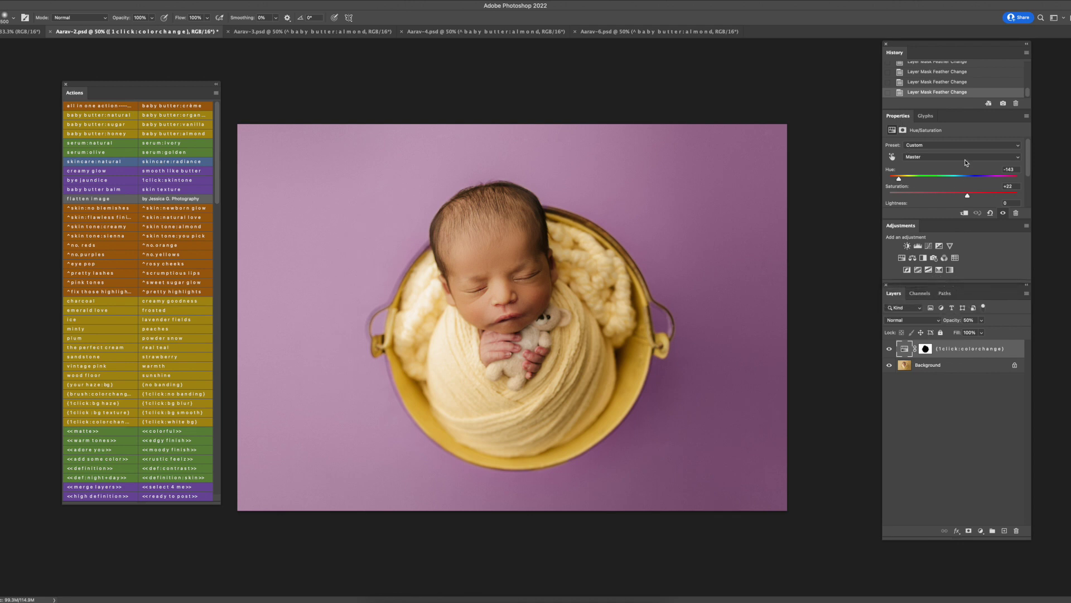
{"action": "scroll", "coordinate": [943, 173], "scroll_direction": "down", "scroll_amount": 3}
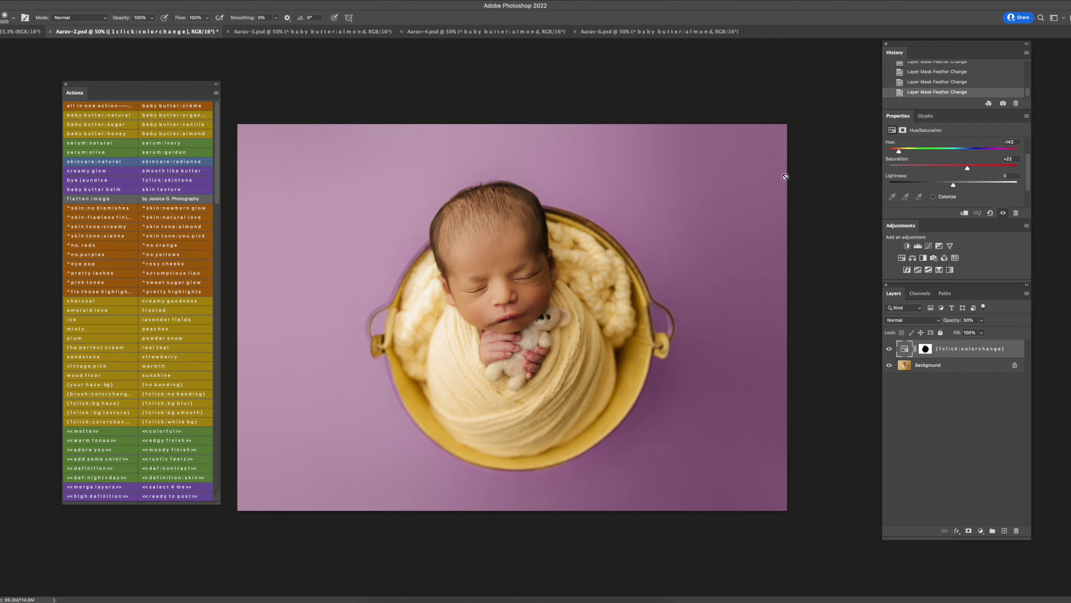
{"action": "left_click", "coordinate": [890, 349]}
{"action": "left_click", "coordinate": [889, 349]}
Paint white on the colorchange mask over baby, blanket and bucket, then hide the layer
{"action": "left_click", "coordinate": [924, 349]}
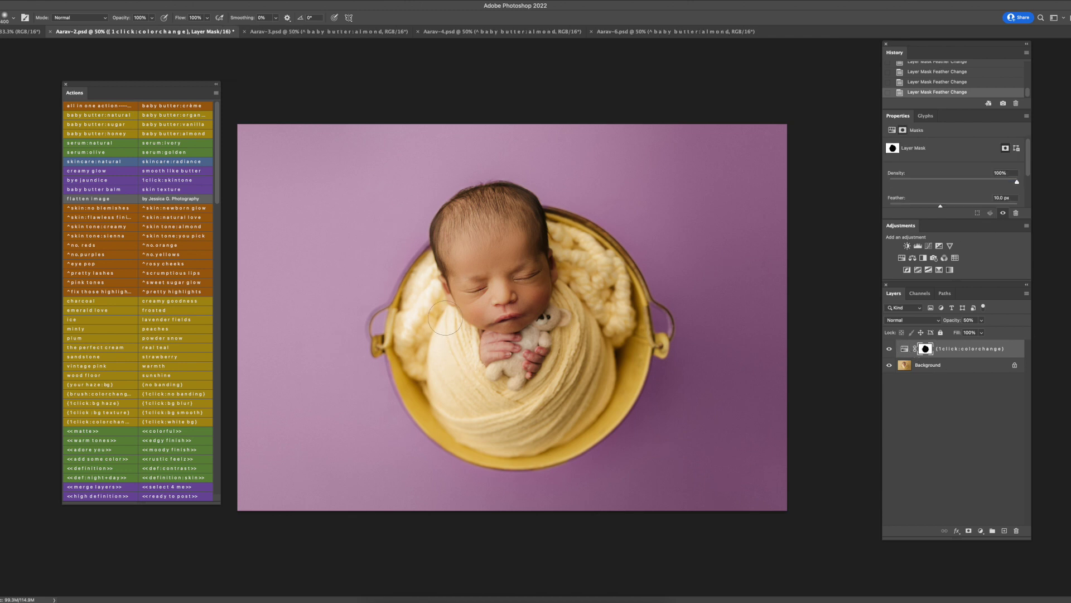
{"action": "mouse_move", "coordinate": [449, 340]}
{"action": "left_mouse_down"}
{"action": "mouse_move", "coordinate": [425, 328]}
{"action": "mouse_move", "coordinate": [413, 255]}
{"action": "mouse_move", "coordinate": [418, 262]}
{"action": "left_mouse_up"}
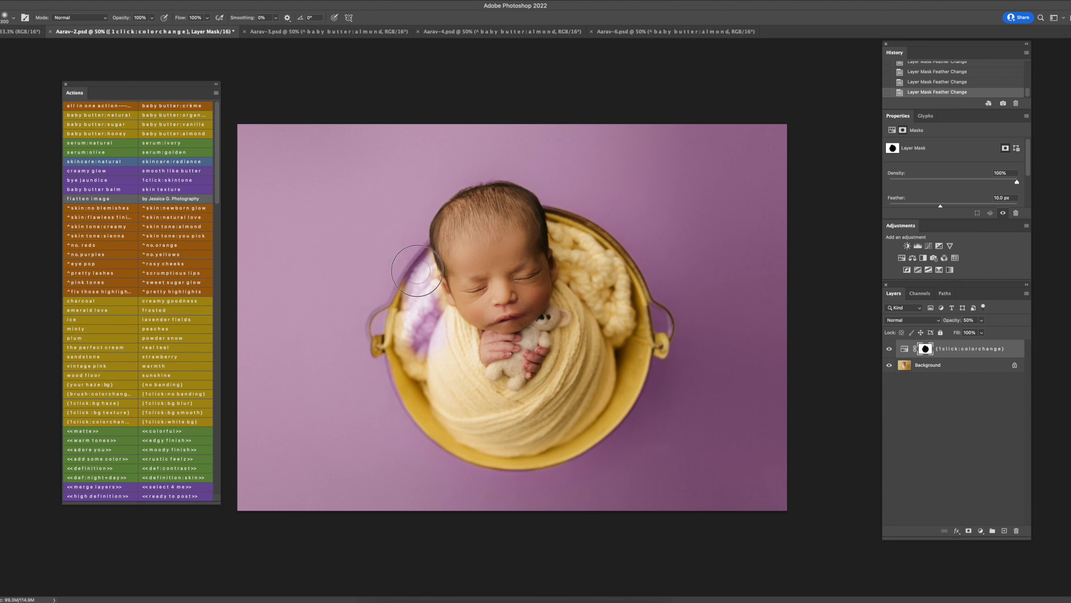
{"action": "key", "text": "["}
{"action": "key", "text": "]"}
{"action": "mouse_move", "coordinate": [446, 240]}
{"action": "left_mouse_down"}
{"action": "mouse_move", "coordinate": [566, 335]}
{"action": "mouse_move", "coordinate": [580, 302]}
{"action": "mouse_move", "coordinate": [611, 383]}
{"action": "mouse_move", "coordinate": [552, 447]}
{"action": "mouse_move", "coordinate": [461, 438]}
{"action": "mouse_move", "coordinate": [483, 403]}
{"action": "mouse_move", "coordinate": [432, 355]}
{"action": "mouse_move", "coordinate": [455, 344]}
{"action": "mouse_move", "coordinate": [502, 368]}
{"action": "left_mouse_up"}
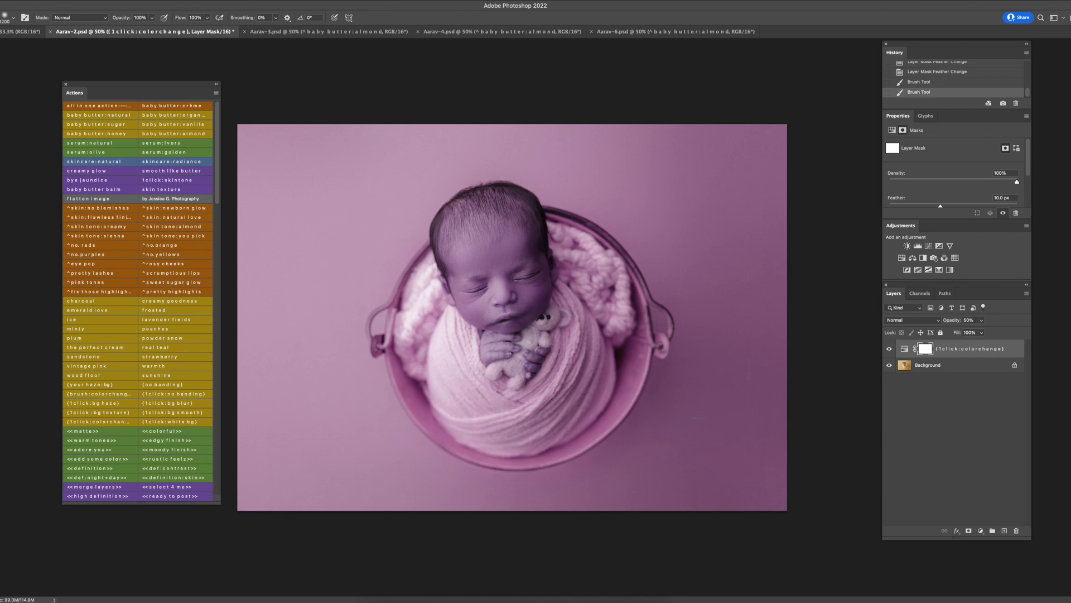
{"action": "left_click", "coordinate": [889, 349]}
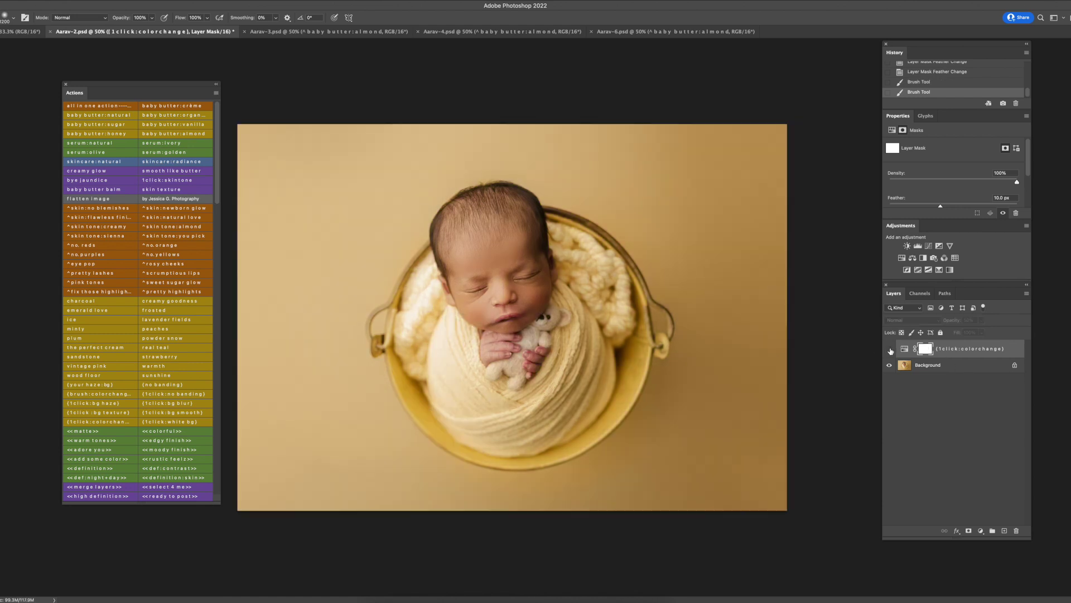
On the Background layer, use Quick Selection to select the baby's head and face
{"action": "left_click", "coordinate": [922, 365]}
{"action": "key", "text": "w"}
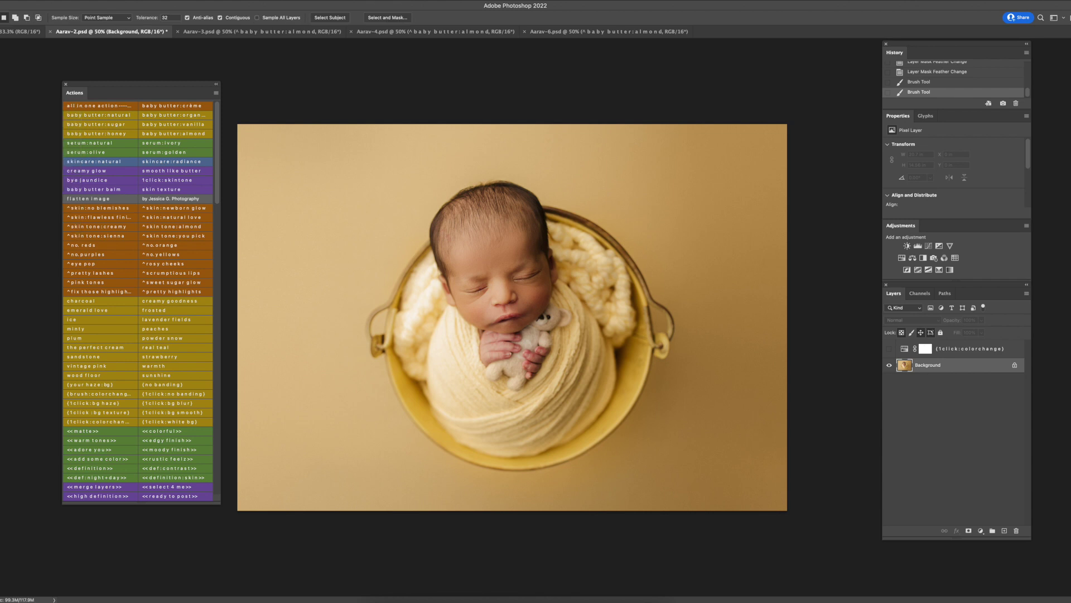
{"action": "key", "text": "shift+w"}
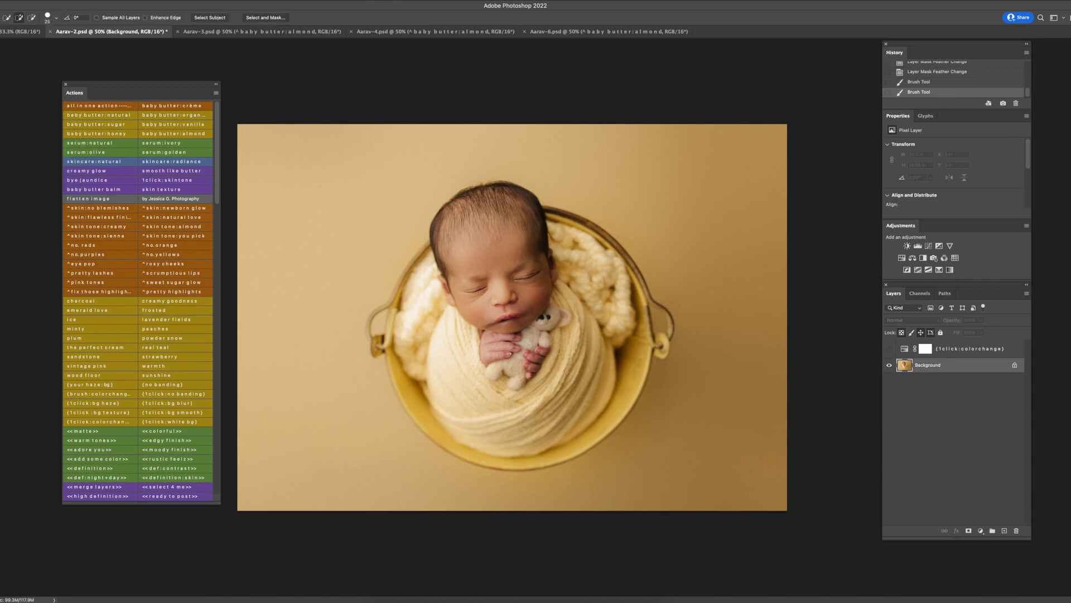
{"action": "left_click_drag", "start_coordinate": [462, 229], "coordinate": [467, 262]}
{"action": "left_click", "coordinate": [457, 304]}
{"action": "left_click", "coordinate": [457, 304]}
Extend the selection over the baby's hands and the teddy, including its ear
{"action": "left_click", "coordinate": [541, 317]}
{"action": "left_click", "coordinate": [541, 318]}
{"action": "left_click", "coordinate": [544, 316]}
{"action": "left_click", "coordinate": [564, 318]}
{"action": "right_click", "coordinate": [494, 256]}
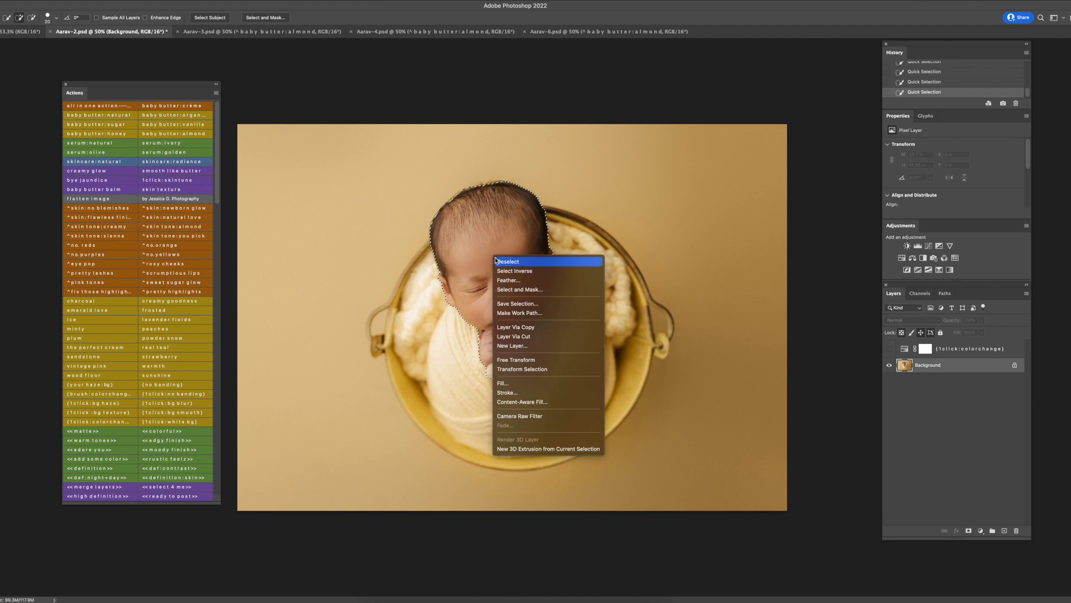
{"action": "key", "text": "Escape"}
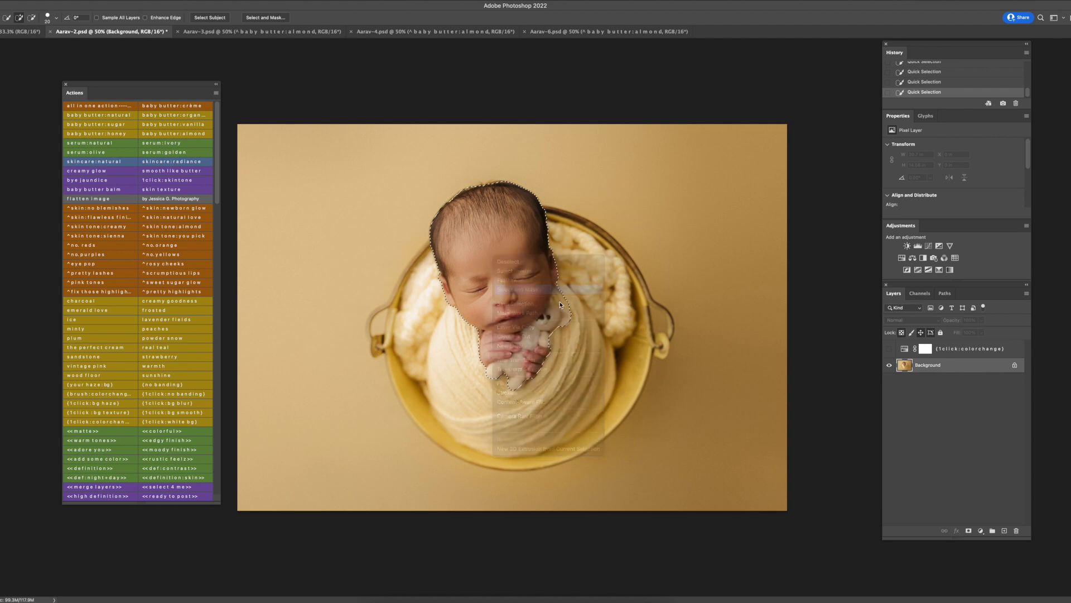
{"action": "key", "text": "alt+super+r"}
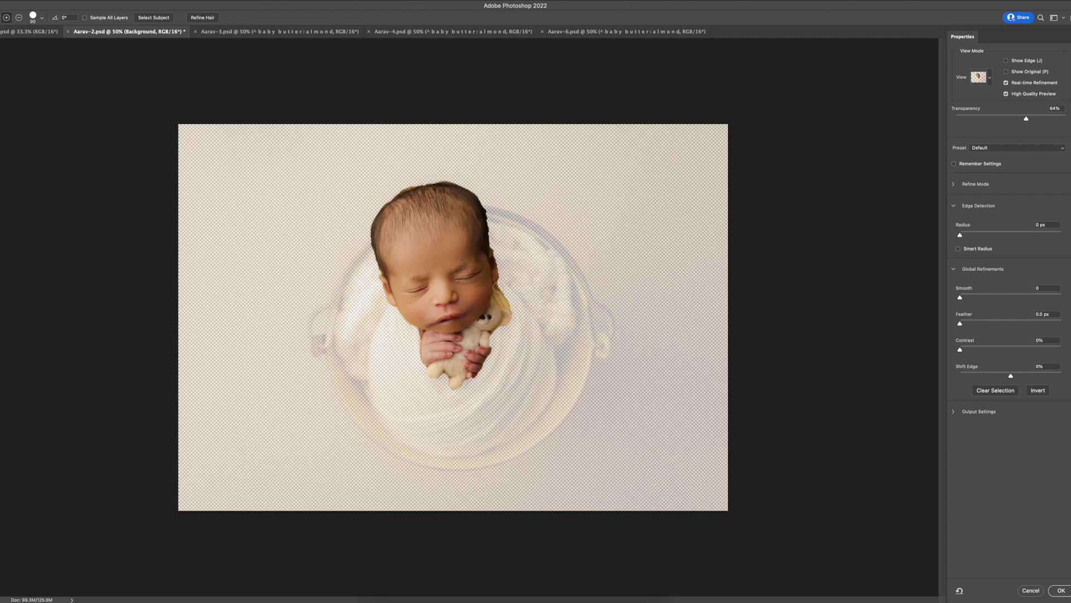
Refine the selection edge beside the teddy's ear with a smaller brush and apply it
{"action": "left_click_drag", "start_coordinate": [497, 293], "coordinate": [512, 317]}
{"action": "key", "text": "bracketleft"}
{"action": "key", "text": "bracketleft"}
{"action": "key", "text": "Return"}
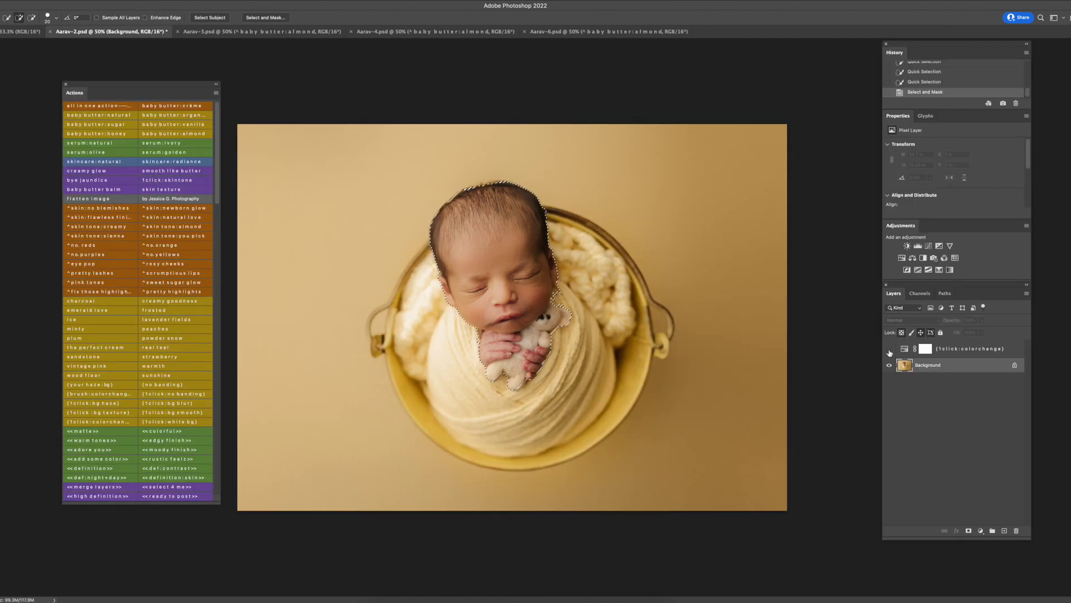
Show the colorchange layer, fill the selection black on its mask, and deselect
{"action": "left_click", "coordinate": [925, 348]}
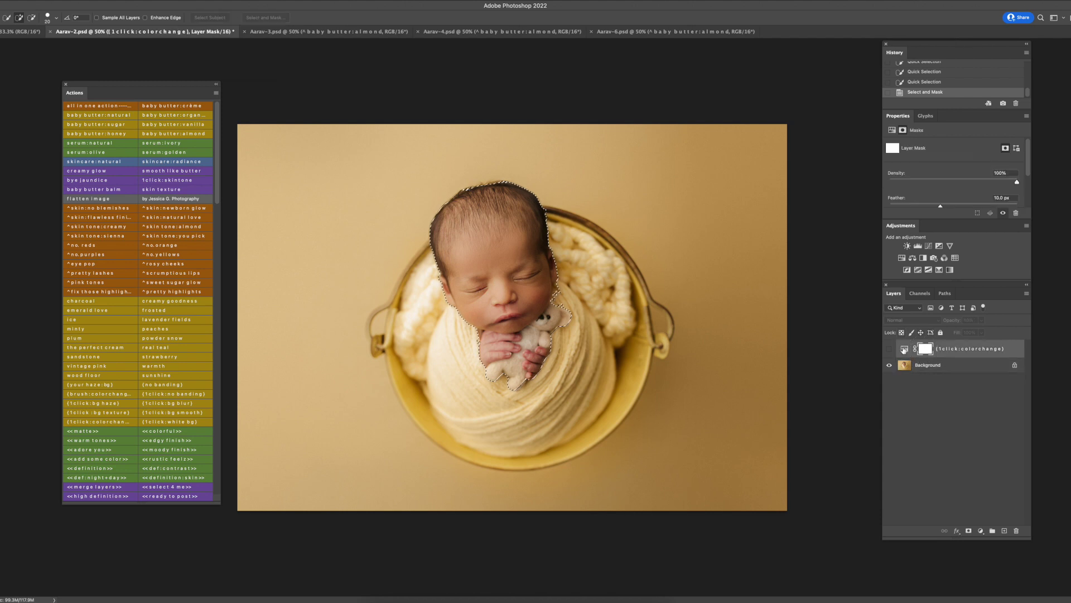
{"action": "left_click", "coordinate": [891, 350]}
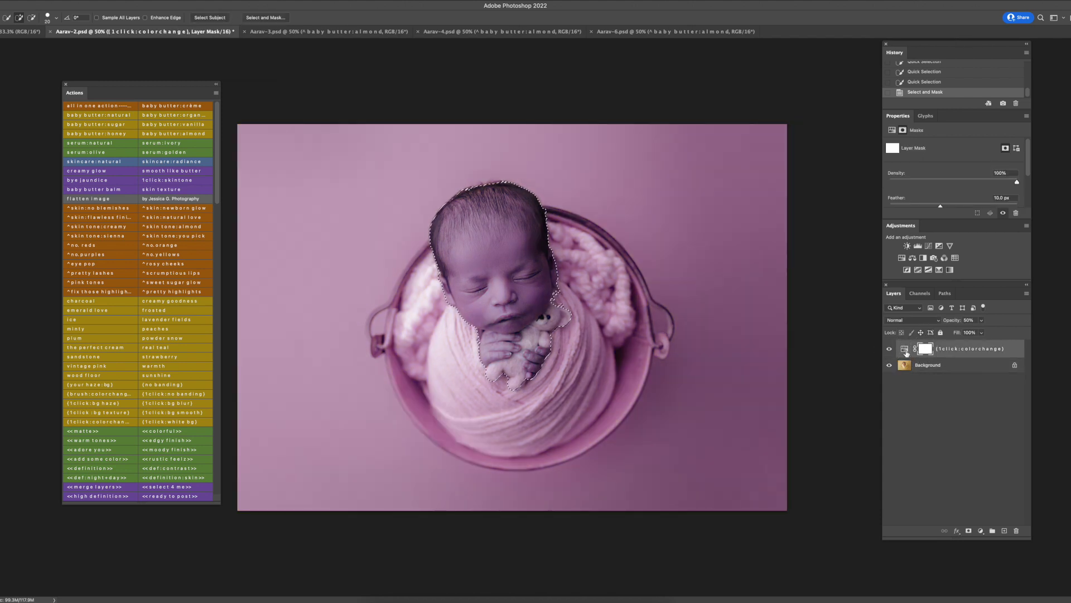
{"action": "key", "text": "Delete"}
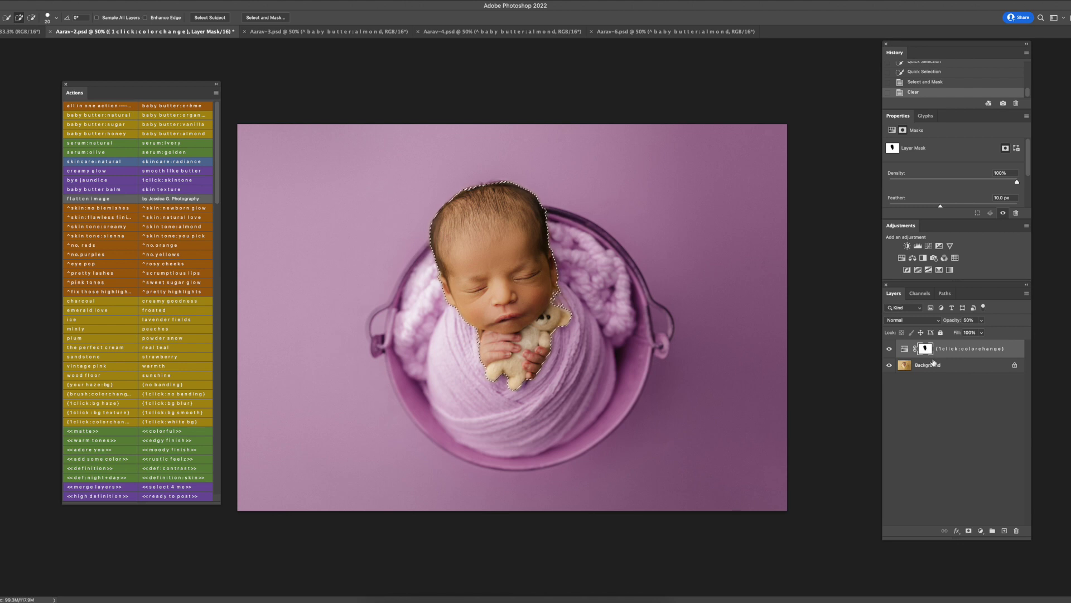
{"action": "key", "text": "super+d"}
Touch up the mask edges around the baby with the Brush tool
{"action": "key", "text": "b"}
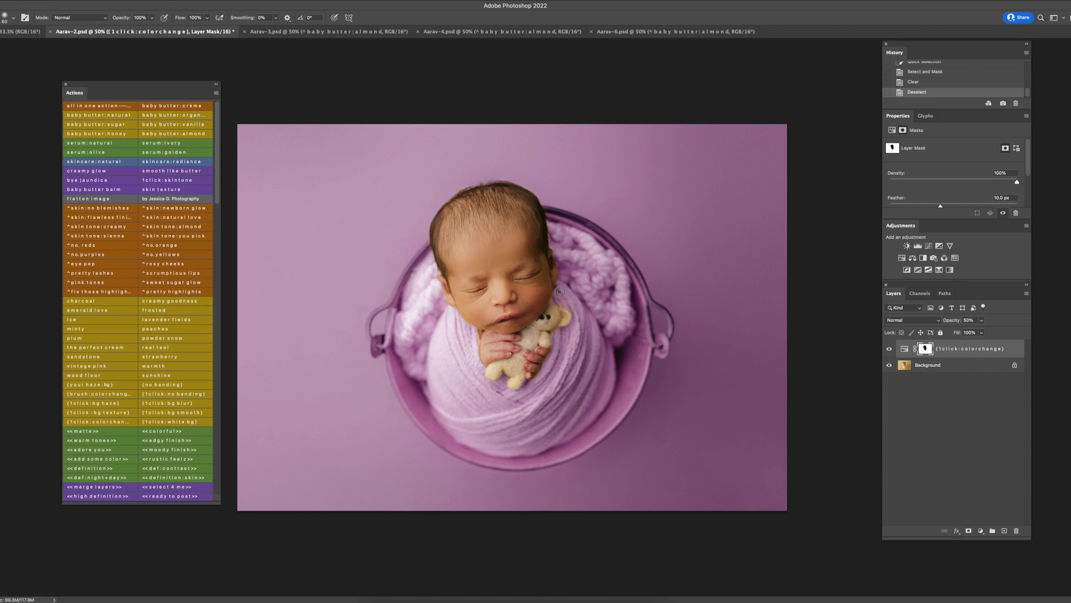
{"action": "left_click", "coordinate": [566, 293]}
{"action": "left_click_drag", "start_coordinate": [462, 322], "coordinate": [448, 319]}
{"action": "left_click", "coordinate": [554, 299]}
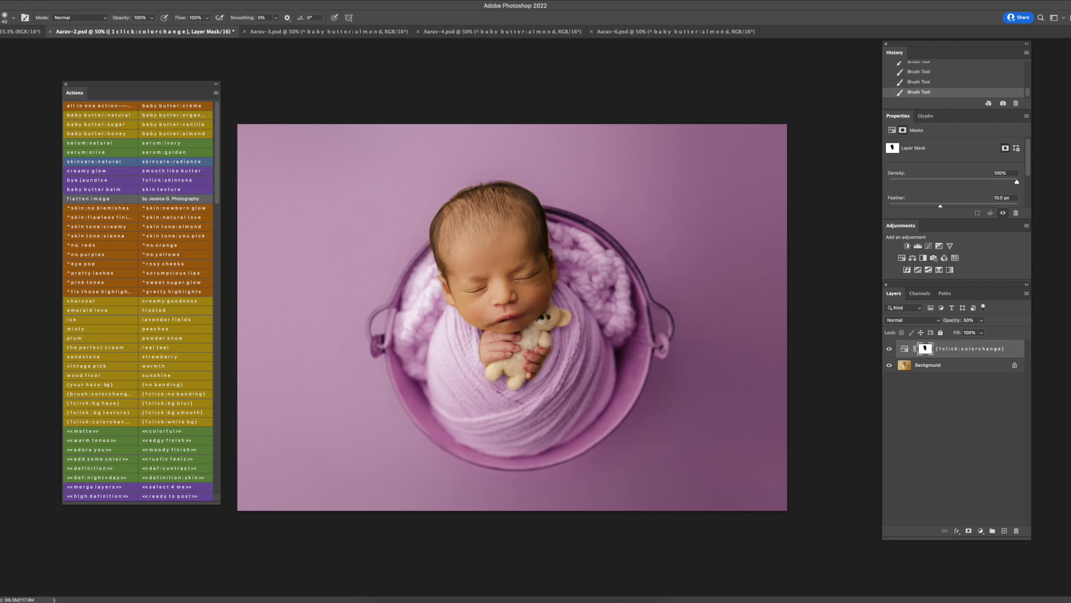
Open the Hue/Saturation properties and shift the Hue to +180
{"action": "left_click", "coordinate": [889, 350]}
{"action": "left_click", "coordinate": [889, 350]}
{"action": "left_click", "coordinate": [905, 349]}
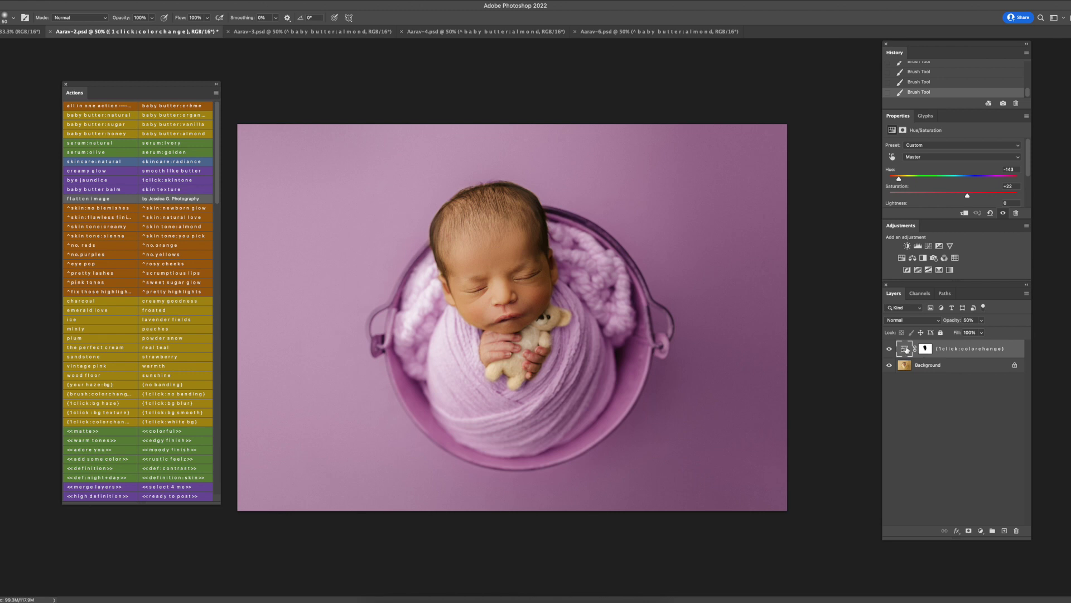
{"action": "left_click_drag", "start_coordinate": [899, 180], "coordinate": [954, 178]}
Lower Saturation from +37 to +28, toggling the layer to compare with the original
{"action": "scroll", "coordinate": [973, 189], "scroll_direction": "down", "scroll_amount": 2}
{"action": "scroll", "coordinate": [954, 177], "scroll_direction": "up", "scroll_amount": 2}
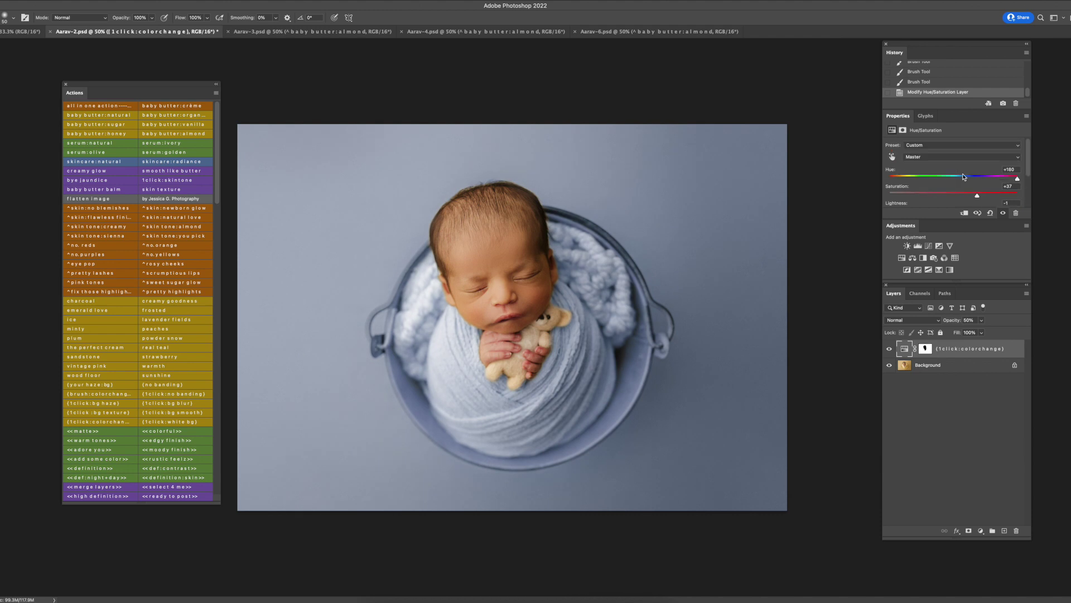
{"action": "left_click", "coordinate": [889, 349]}
{"action": "left_click", "coordinate": [889, 349]}
{"action": "left_click_drag", "start_coordinate": [980, 199], "coordinate": [972, 198]}
{"action": "left_click", "coordinate": [889, 350]}
{"action": "left_click", "coordinate": [890, 350]}
{"action": "left_click", "coordinate": [889, 350]}
{"action": "left_click", "coordinate": [889, 350]}
{"action": "left_click", "coordinate": [889, 350]}
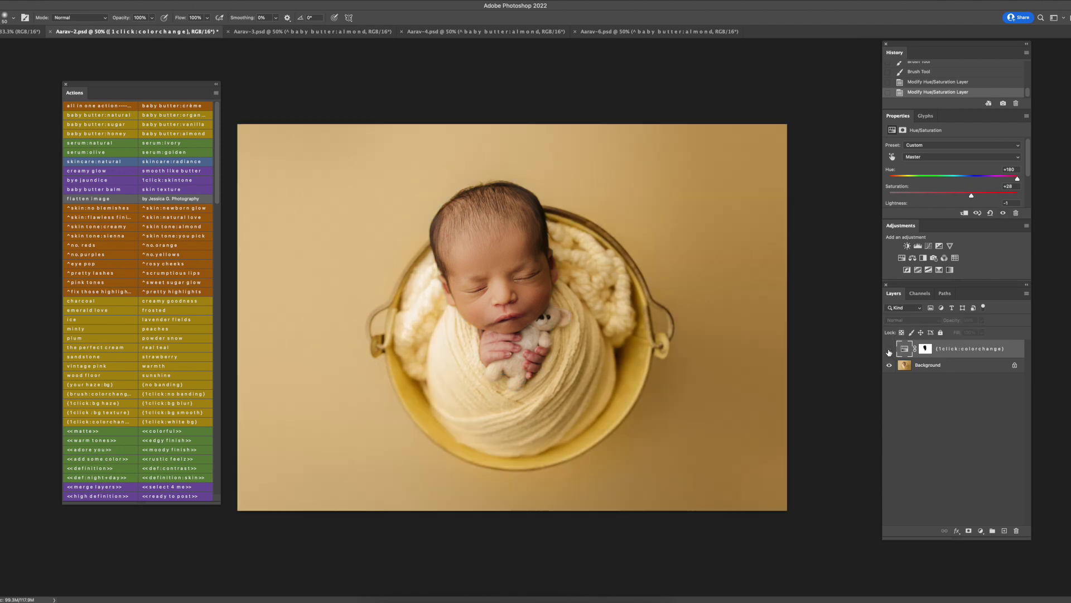
{"action": "left_click", "coordinate": [890, 350]}
Paint the colorchange mask near the baby's head, undoing the stray strokes
{"action": "left_click", "coordinate": [925, 348]}
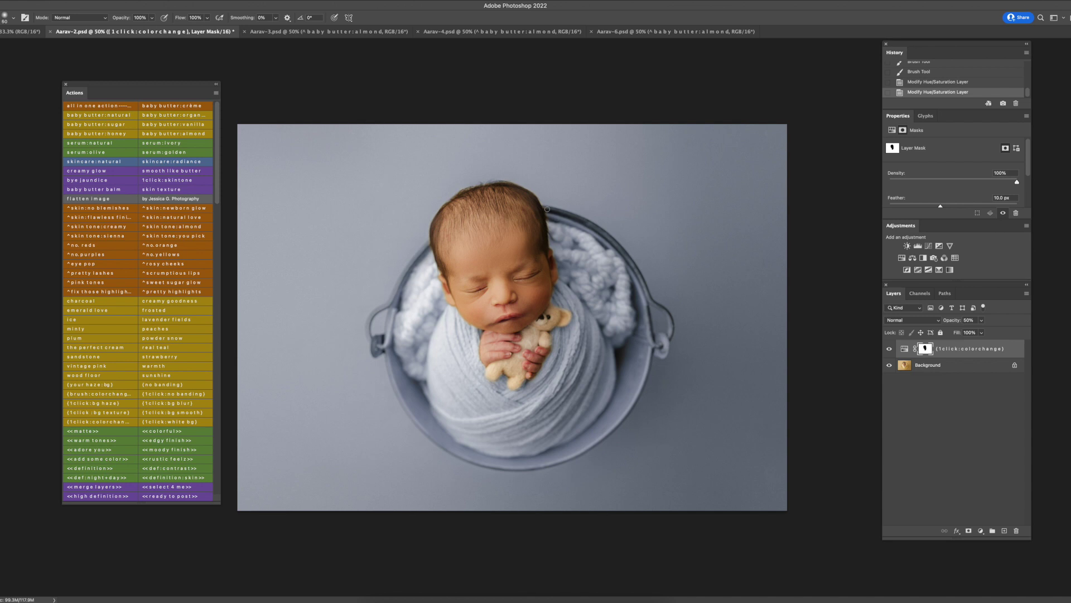
{"action": "left_click_drag", "start_coordinate": [547, 209], "coordinate": [528, 215]}
{"action": "mouse_move", "coordinate": [427, 245]}
{"action": "left_mouse_down"}
{"action": "mouse_move", "coordinate": [414, 263]}
{"action": "mouse_move", "coordinate": [426, 251]}
{"action": "left_mouse_up"}
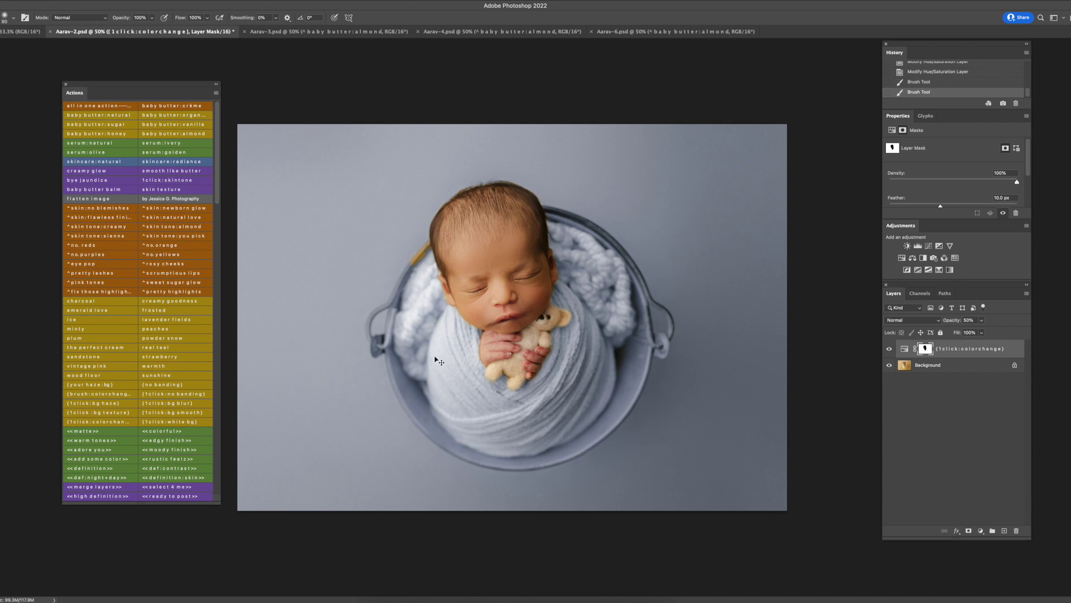
{"action": "key", "text": "super+z"}
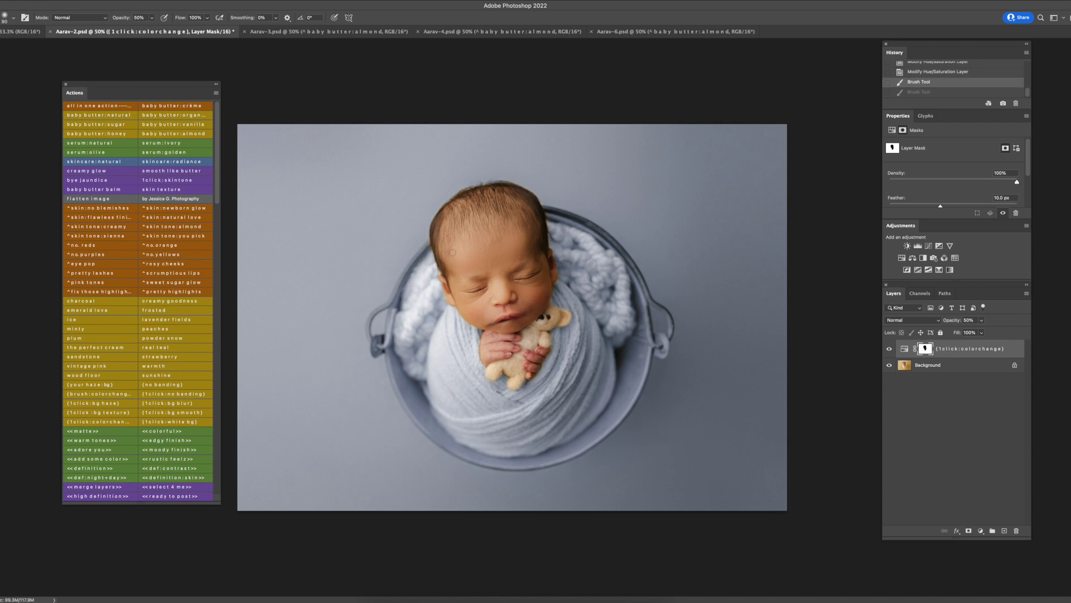
{"action": "key", "text": "bracketright"}
{"action": "left_click_drag", "start_coordinate": [425, 247], "coordinate": [416, 265]}
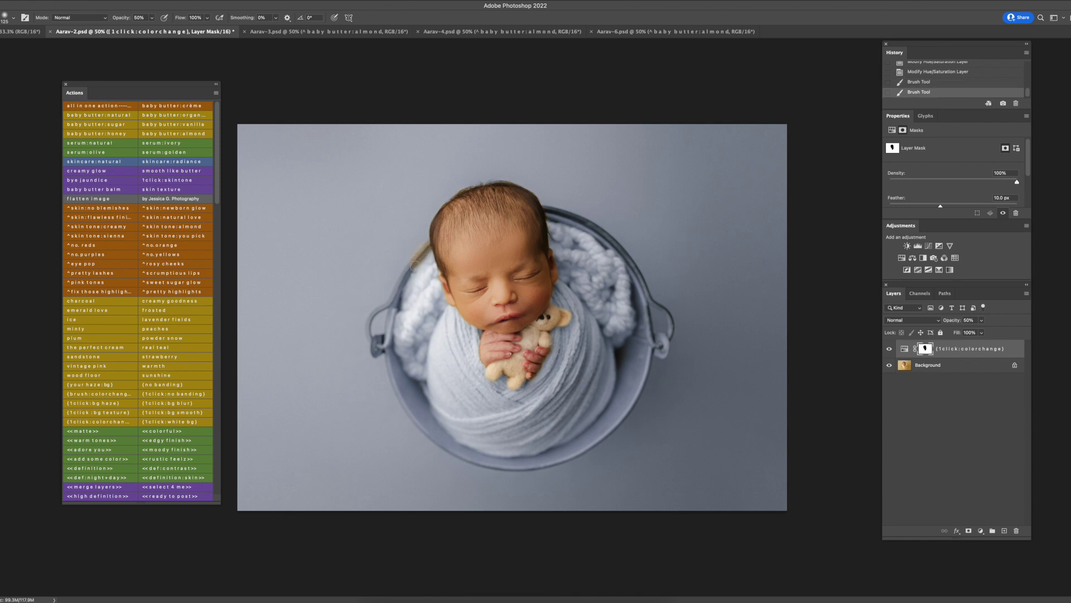
{"action": "key", "text": "super+z"}
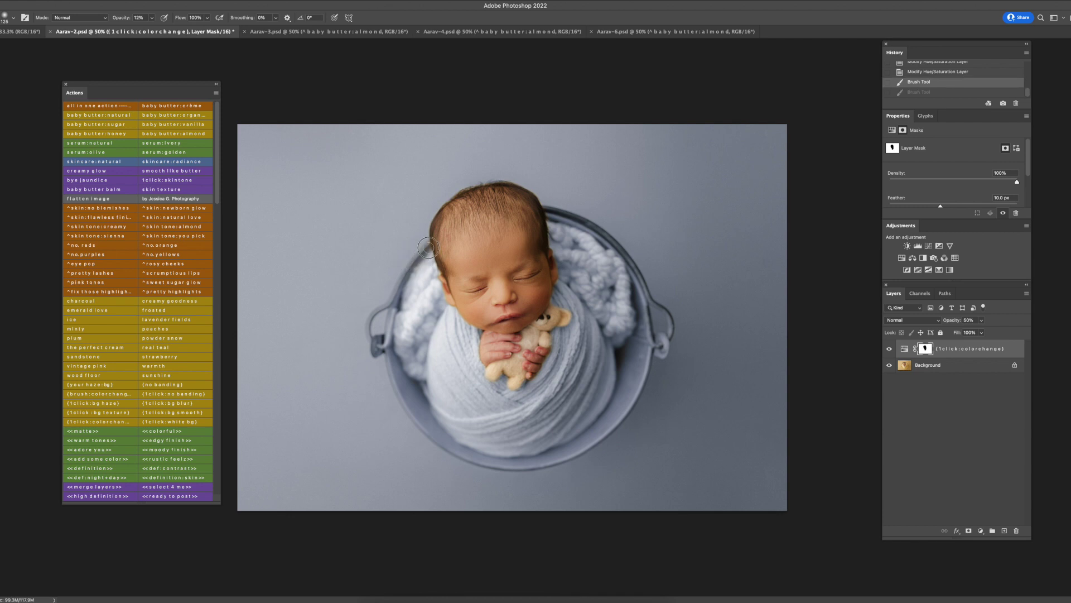
Paint along the bucket's left edge, then undo those strokes
{"action": "left_click_drag", "start_coordinate": [385, 318], "coordinate": [385, 305]}
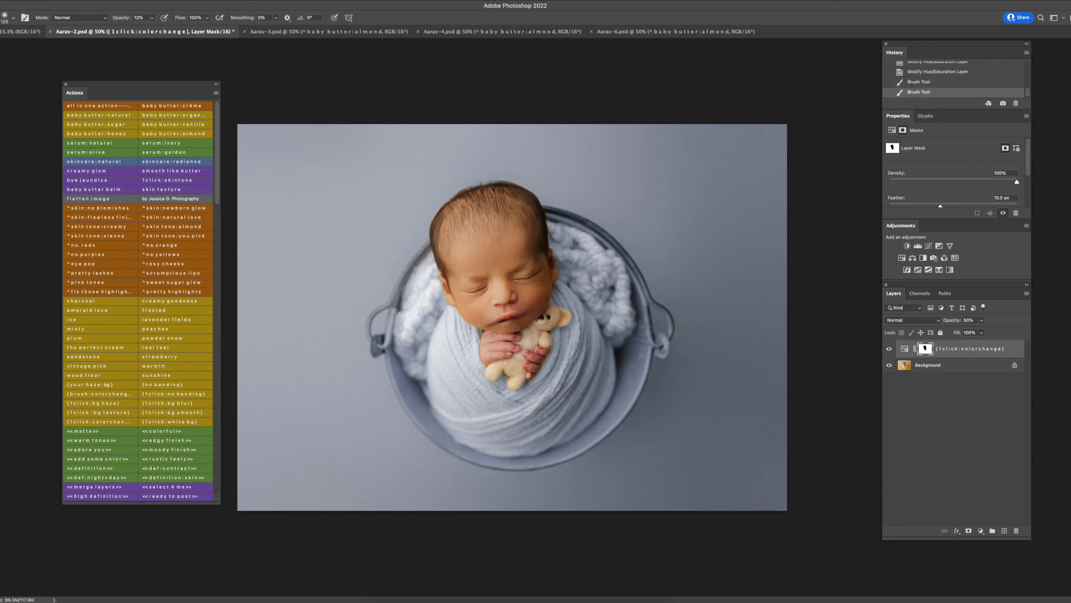
{"action": "left_click_drag", "start_coordinate": [373, 346], "coordinate": [380, 343]}
{"action": "left_click", "coordinate": [378, 309]}
{"action": "key", "text": "bracketleft"}
{"action": "key", "text": "ctrl+z"}
{"action": "key", "text": "ctrl+z"}
{"action": "key", "text": "ctrl+z"}
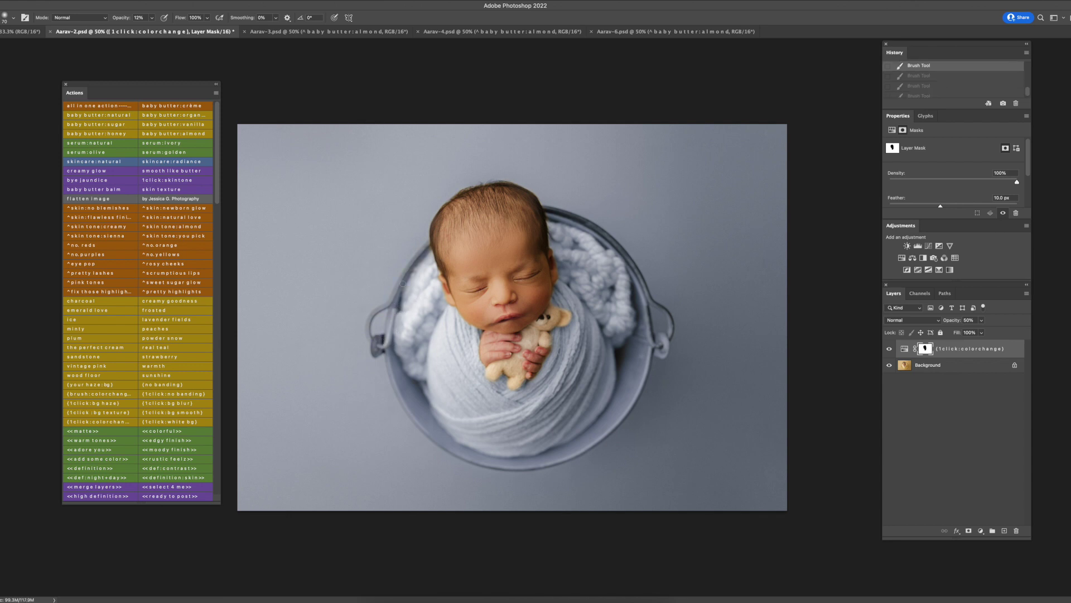
Repaint the bucket and its upper-right rim at 10% brush opacity, comparing with the original
{"action": "key", "text": "1"}
{"action": "left_click", "coordinate": [394, 308]}
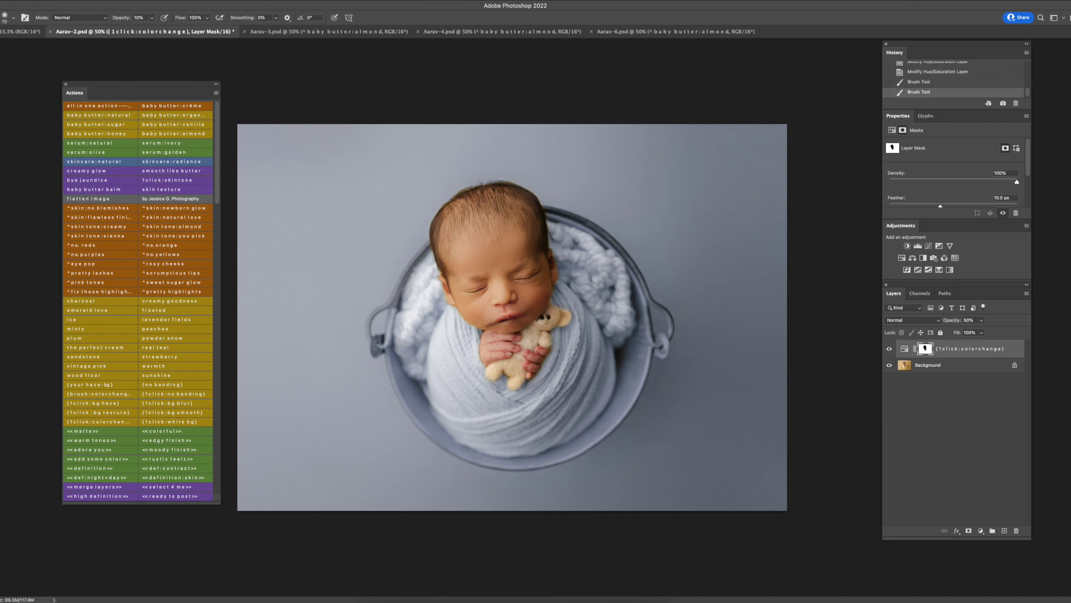
{"action": "left_click_drag", "start_coordinate": [380, 352], "coordinate": [660, 348]}
{"action": "mouse_move", "coordinate": [545, 209]}
{"action": "left_mouse_down"}
{"action": "mouse_move", "coordinate": [613, 242]}
{"action": "mouse_move", "coordinate": [657, 307]}
{"action": "left_mouse_up"}
{"action": "left_click", "coordinate": [890, 348]}
{"action": "left_click", "coordinate": [890, 348]}
Zoom in and paint the mask down over the baby's hands, undoing a stray stroke
{"action": "key", "text": "bracketright"}
{"action": "scroll", "coordinate": [476, 360], "scroll_direction": "up", "scroll_amount": 1}
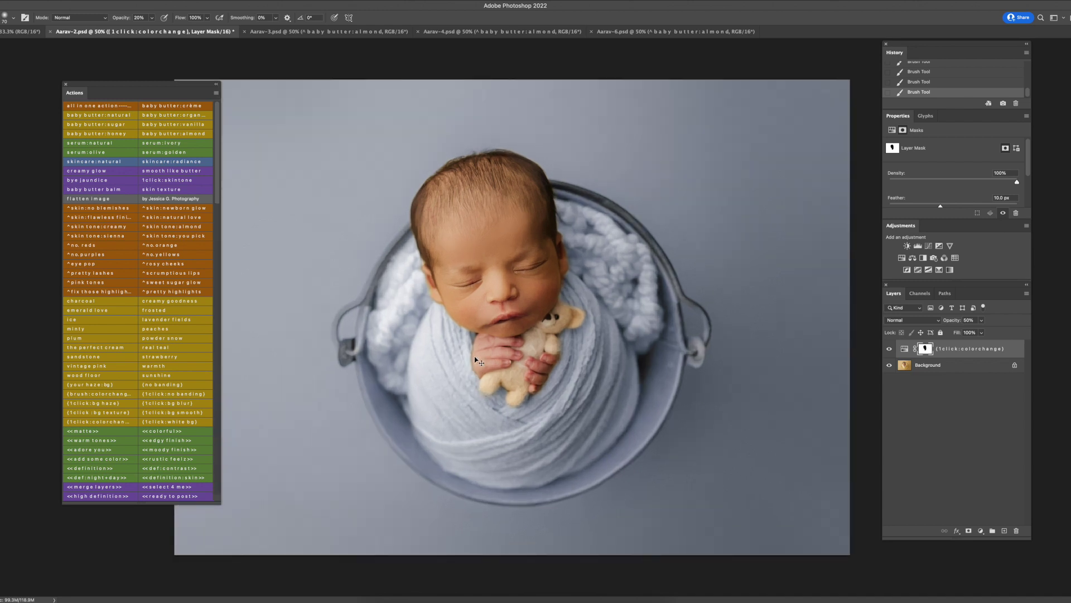
{"action": "scroll", "coordinate": [476, 360], "scroll_direction": "up", "scroll_amount": 3}
{"action": "left_click", "coordinate": [890, 351]}
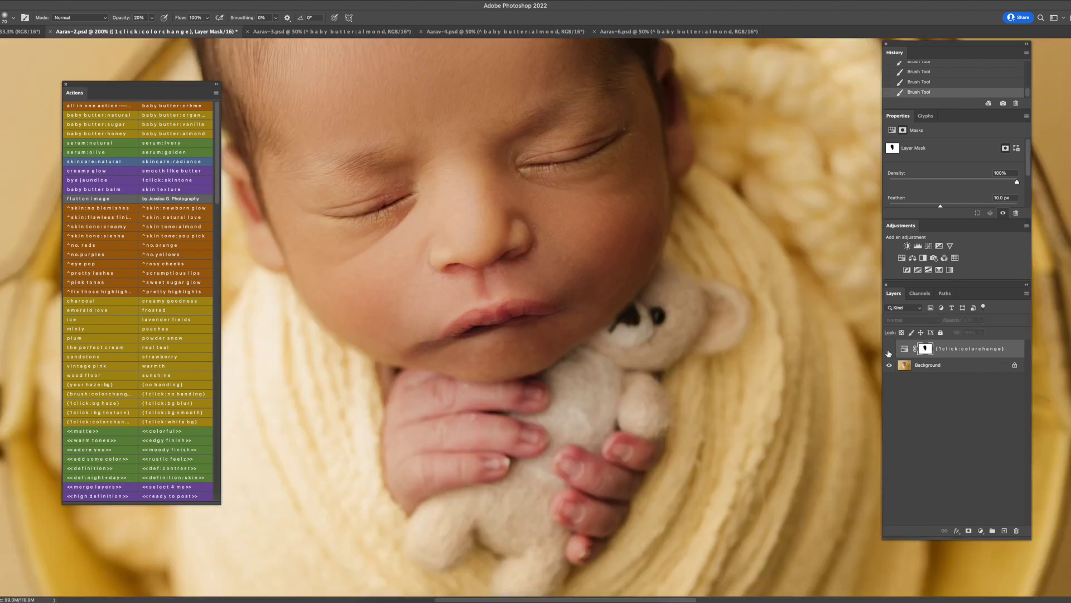
{"action": "left_click", "coordinate": [889, 351]}
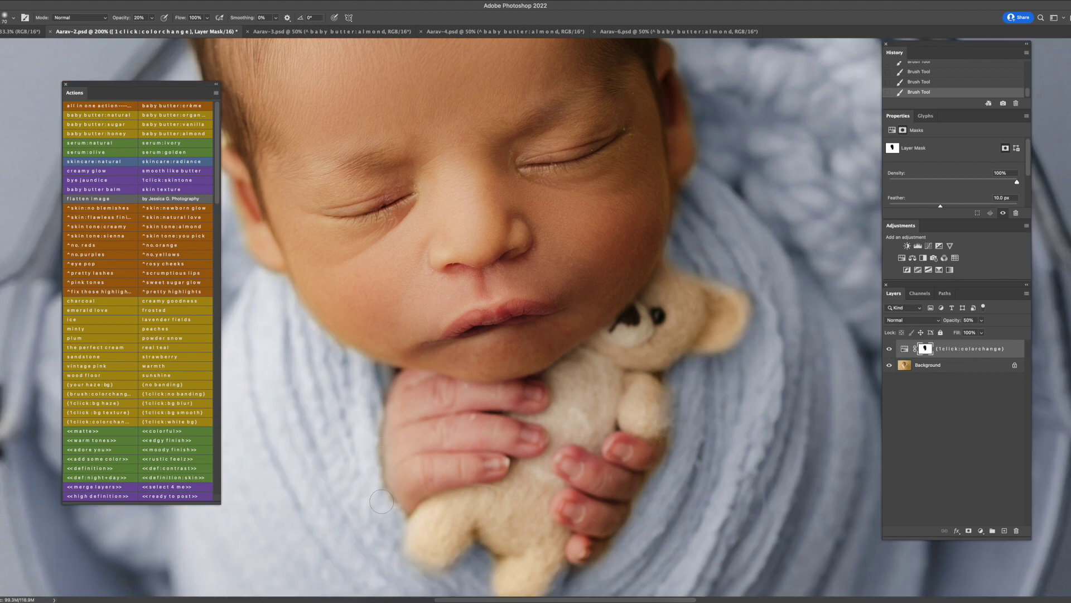
{"action": "key", "text": "ctrl+z"}
{"action": "mouse_move", "coordinate": [377, 413]}
{"action": "left_mouse_down"}
{"action": "mouse_move", "coordinate": [371, 447]}
{"action": "mouse_move", "coordinate": [383, 497]}
{"action": "left_mouse_up"}
Switch brush opacity to 50% and then back to 20% while panning the view
{"action": "scroll", "coordinate": [475, 551], "scroll_direction": "up", "scroll_amount": 5}
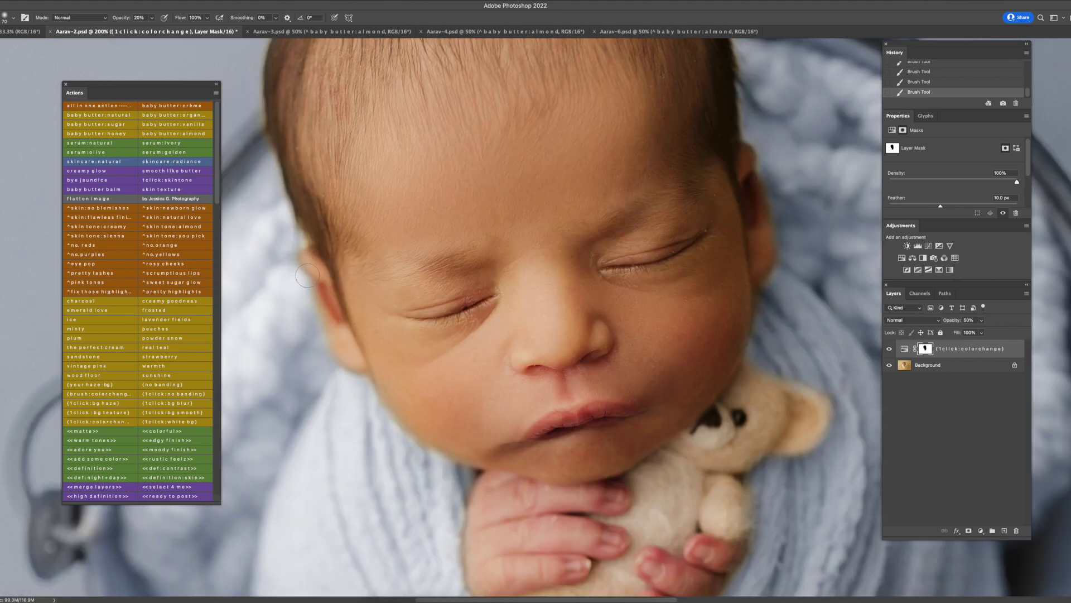
{"action": "key", "text": "5"}
{"action": "scroll", "coordinate": [680, 163], "scroll_direction": "right", "scroll_amount": 5}
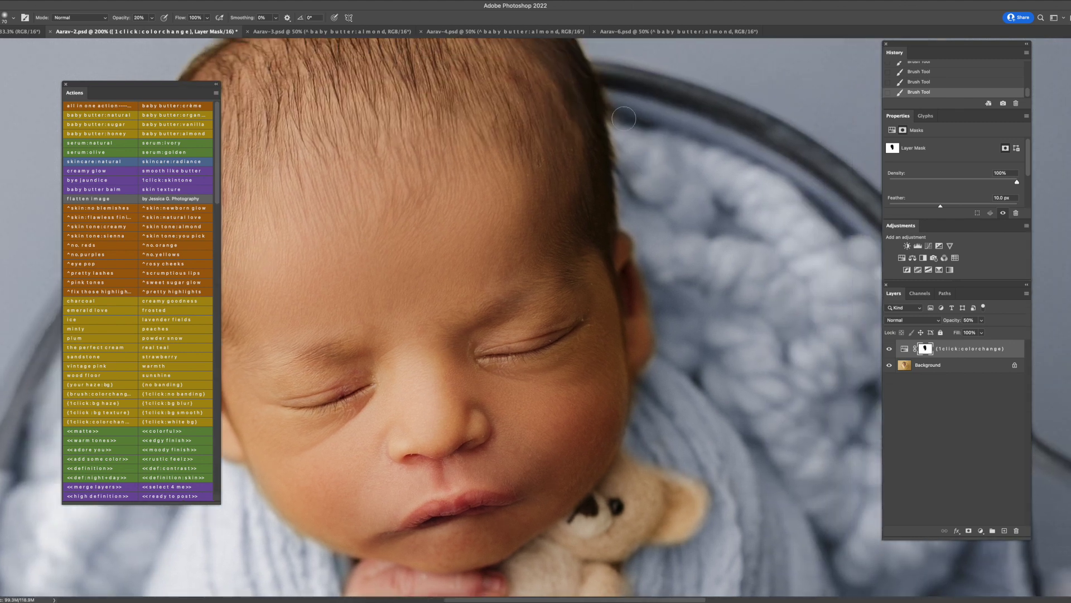
{"action": "key", "text": "bracketright"}
{"action": "key", "text": "bracketright"}
{"action": "key", "text": "2"}
{"action": "key", "text": "super+minus"}
{"action": "key", "text": "super+minus"}
{"action": "key", "text": "super+minus"}
{"action": "key", "text": "super+minus"}
{"action": "key", "text": "super+minus"}
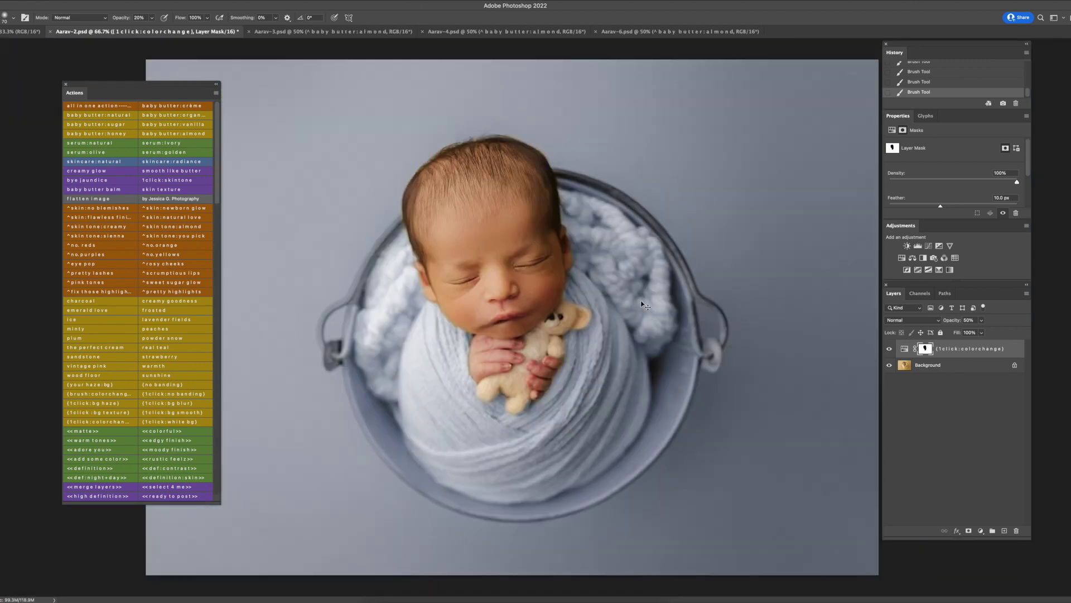
{"action": "key", "text": "super+equal"}
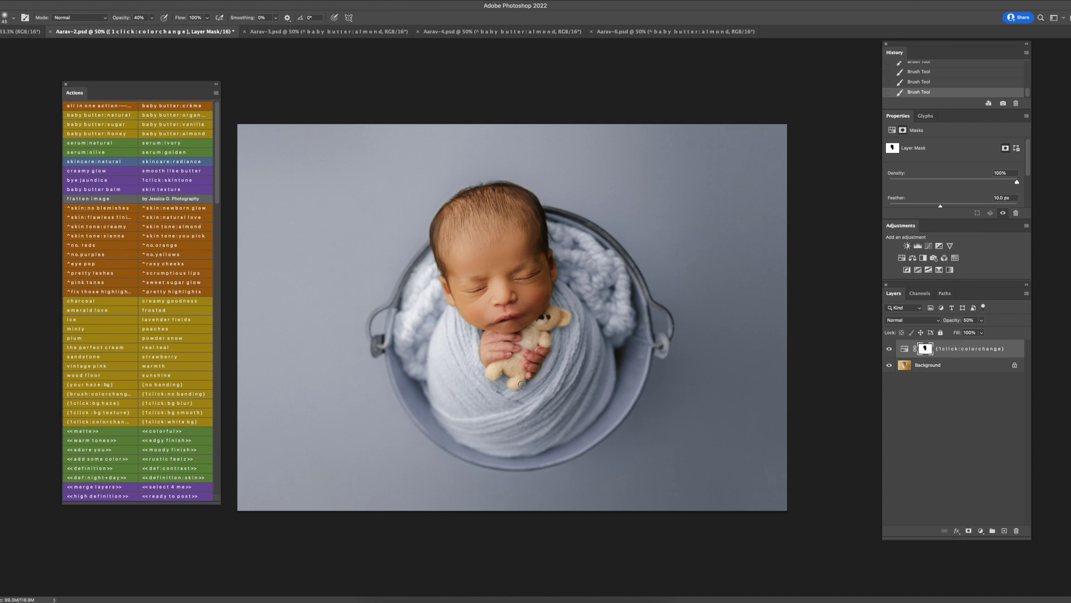
{"action": "key", "text": "ctrl+z"}
{"action": "key", "text": "super+shift+z"}
{"action": "left_click", "coordinate": [890, 349]}
Save a JPEG copy of the blue version named 'Aarav-2 blue' at Maximum quality
{"action": "left_click", "coordinate": [889, 350]}
{"action": "key", "text": "super+shift+s"}
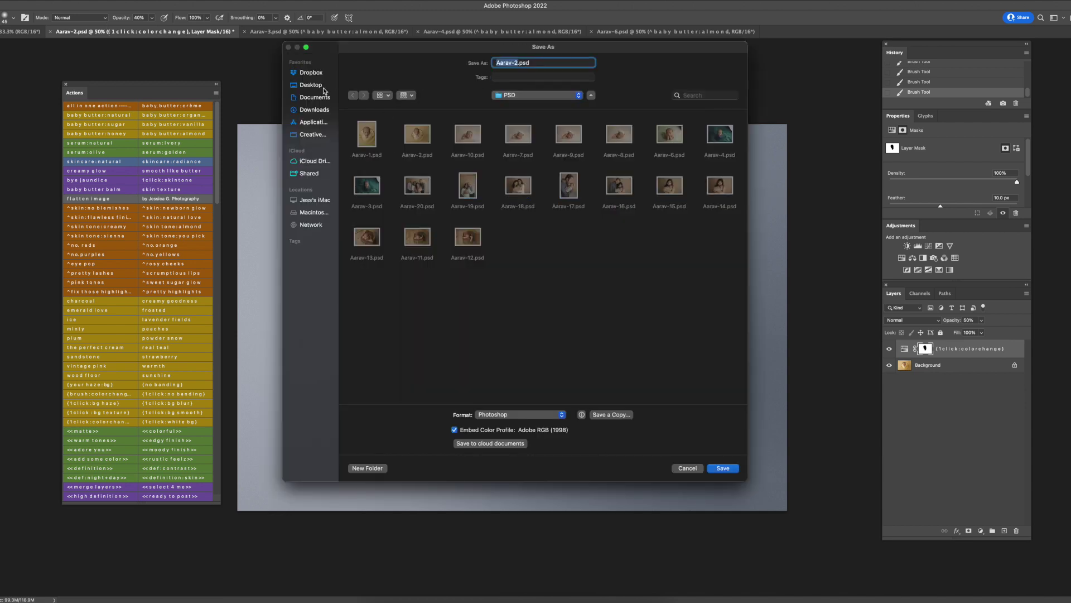
{"action": "left_click", "coordinate": [612, 415]}
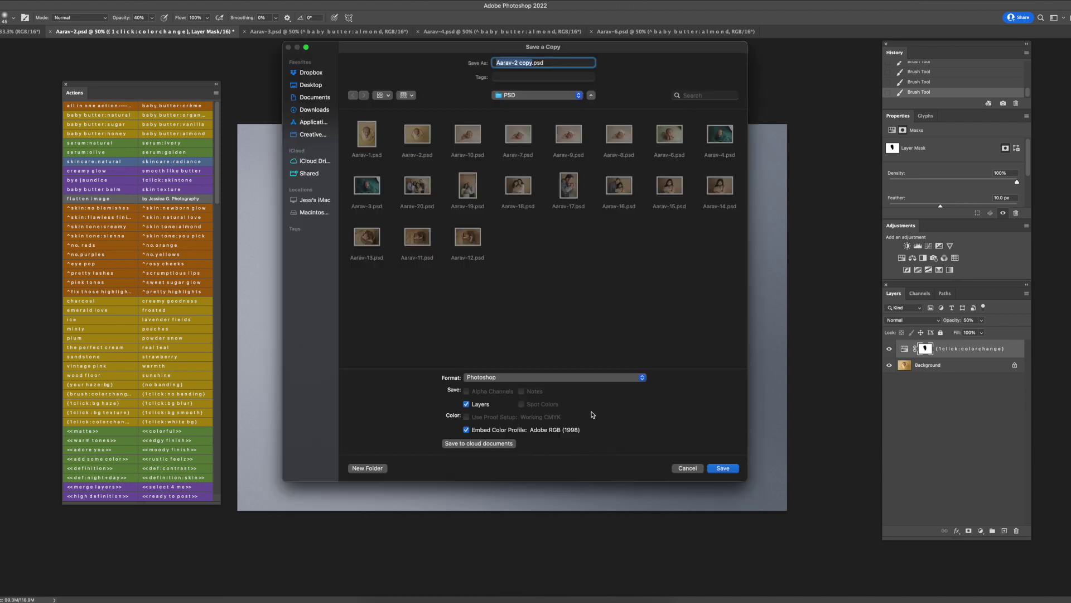
{"action": "left_click", "coordinate": [500, 381]}
{"action": "left_click", "coordinate": [512, 427]}
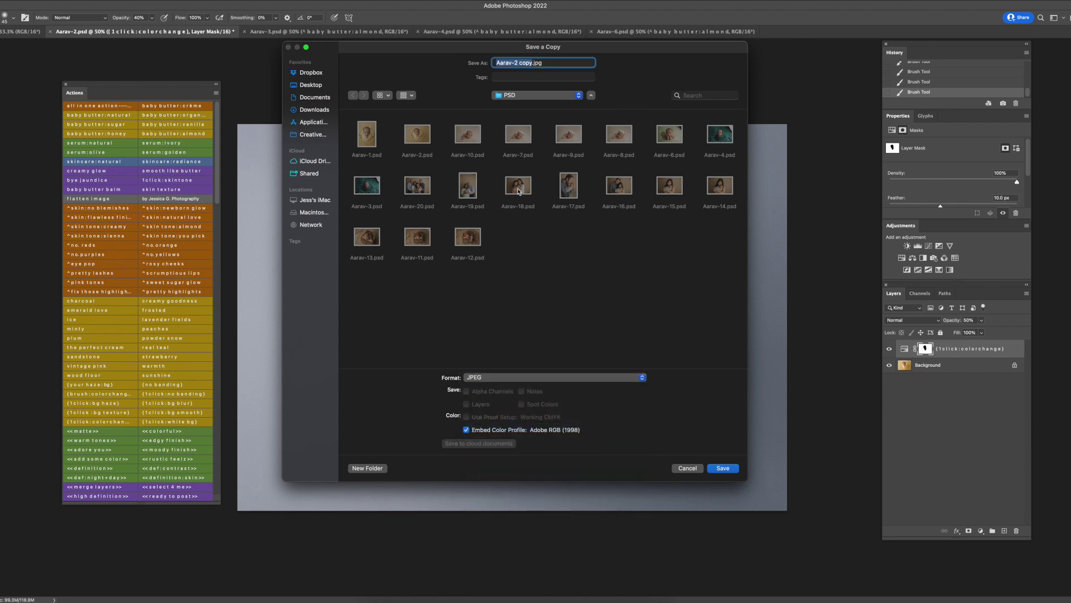
{"action": "key", "text": "Right"}
{"action": "key", "text": "BackSpace"}
{"action": "type", "text": "blu"}
{"action": "key", "text": "Return"}
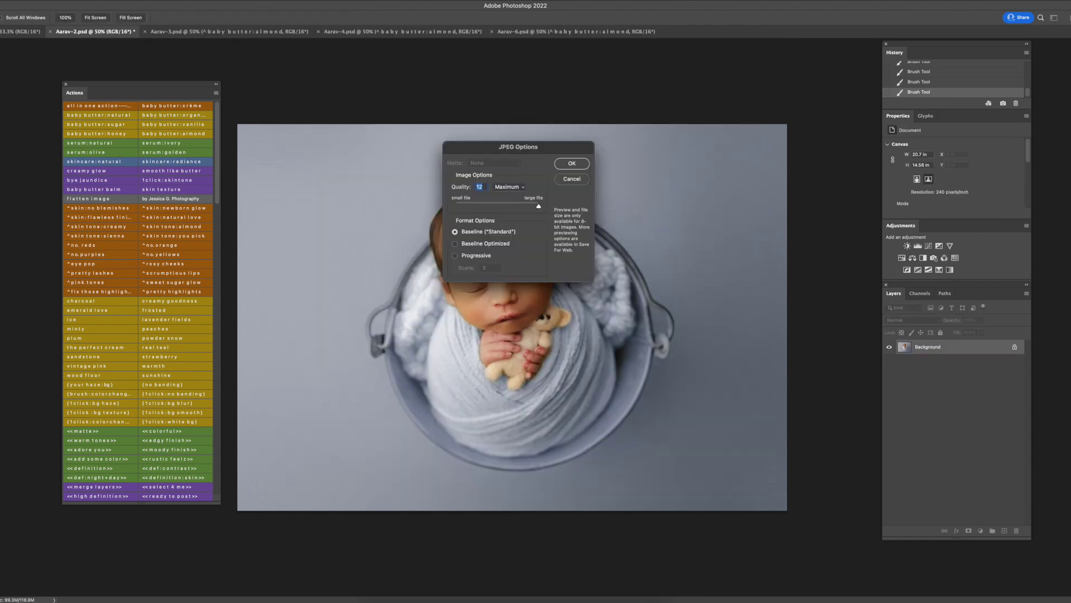
{"action": "key", "text": "Return"}
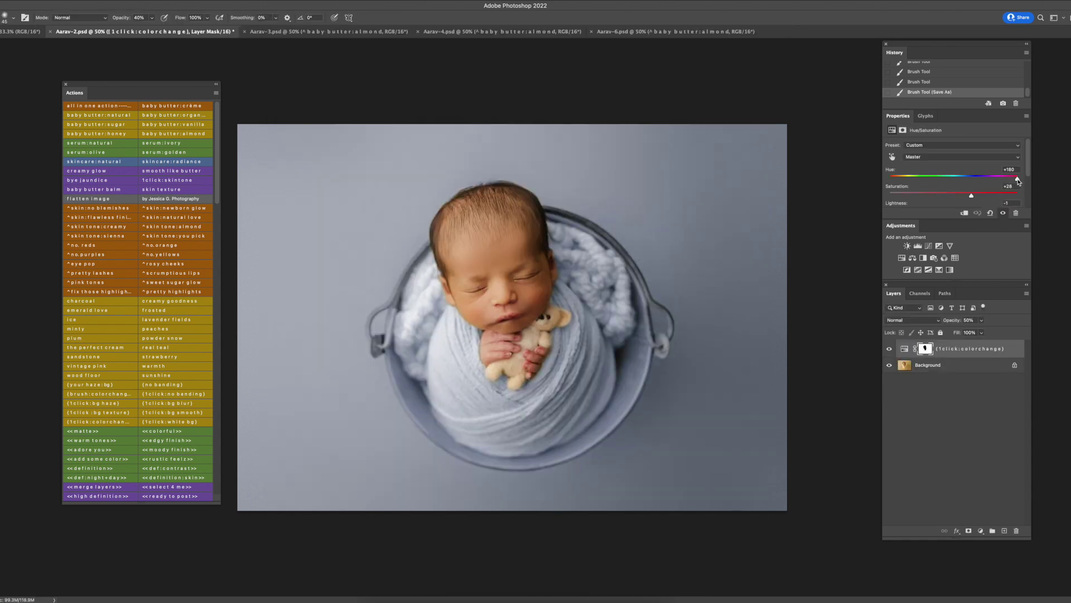
Shift the Hue so the blues turn mint and darken the recoloured areas slightly
{"action": "left_click_drag", "start_coordinate": [1018, 181], "coordinate": [960, 201]}
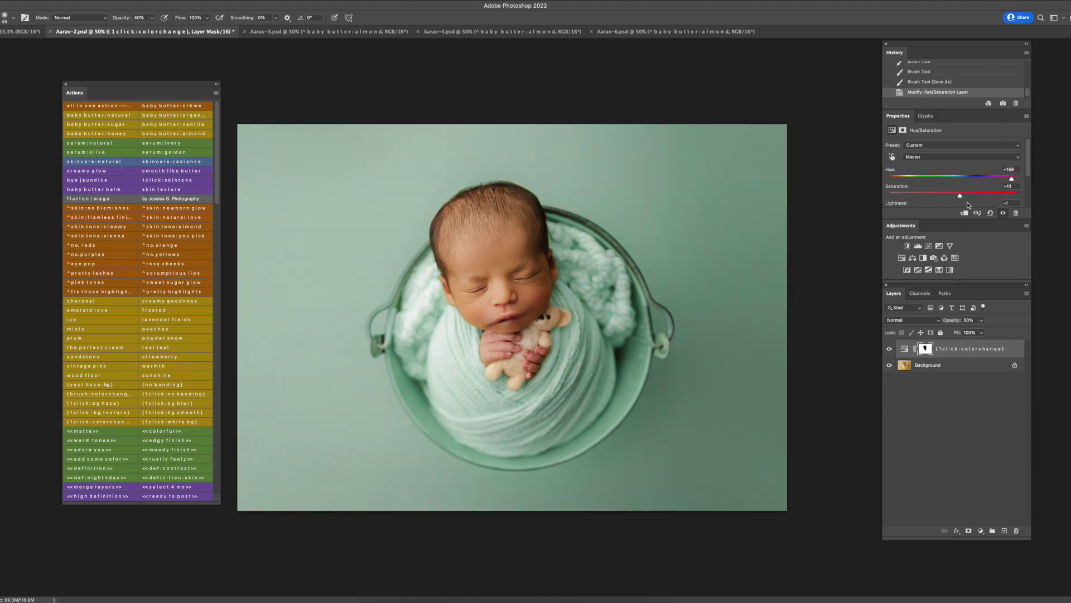
{"action": "scroll", "coordinate": [965, 190], "scroll_direction": "down", "scroll_amount": 3}
{"action": "left_click_drag", "start_coordinate": [953, 164], "coordinate": [955, 164]}
{"action": "scroll", "coordinate": [957, 169], "scroll_direction": "down", "scroll_amount": 1}
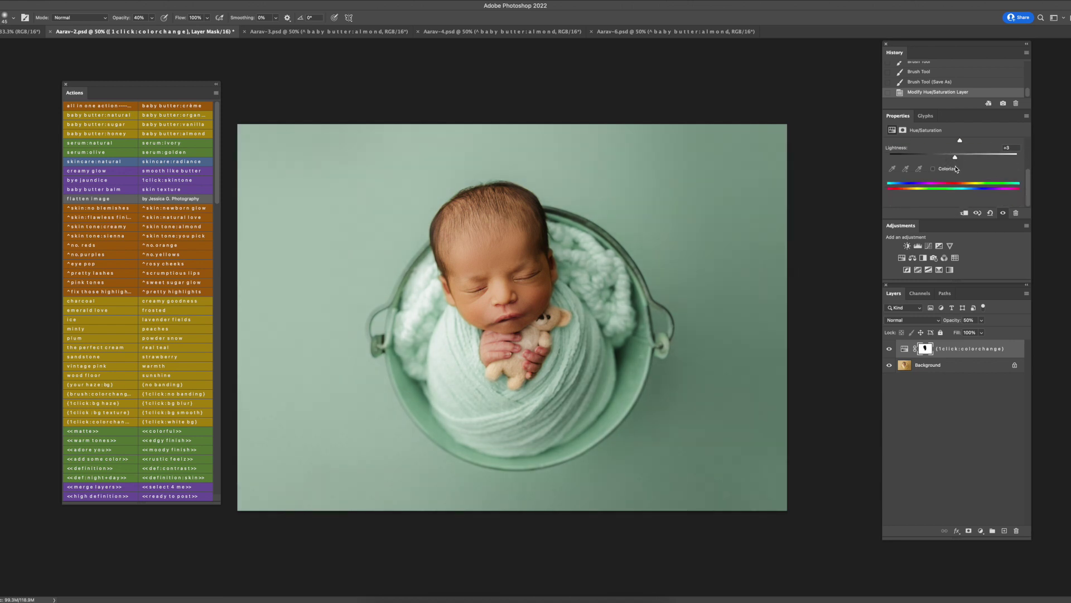
Save a JPEG copy named 'Aarav-2 mint', then shift the Hue toward purple
{"action": "key", "text": "super+shift+s"}
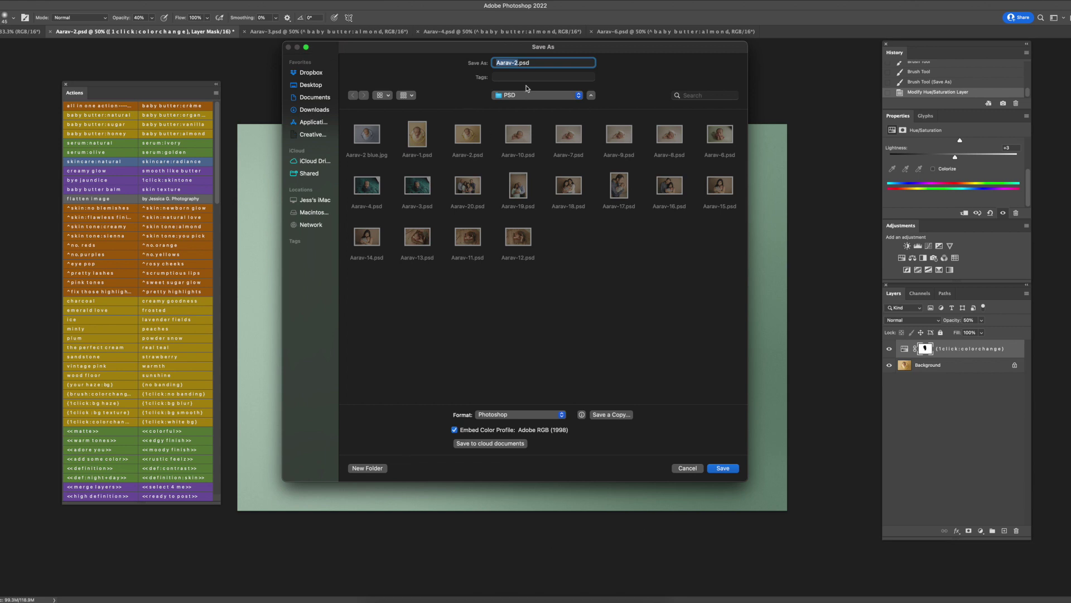
{"action": "left_click", "coordinate": [614, 415]}
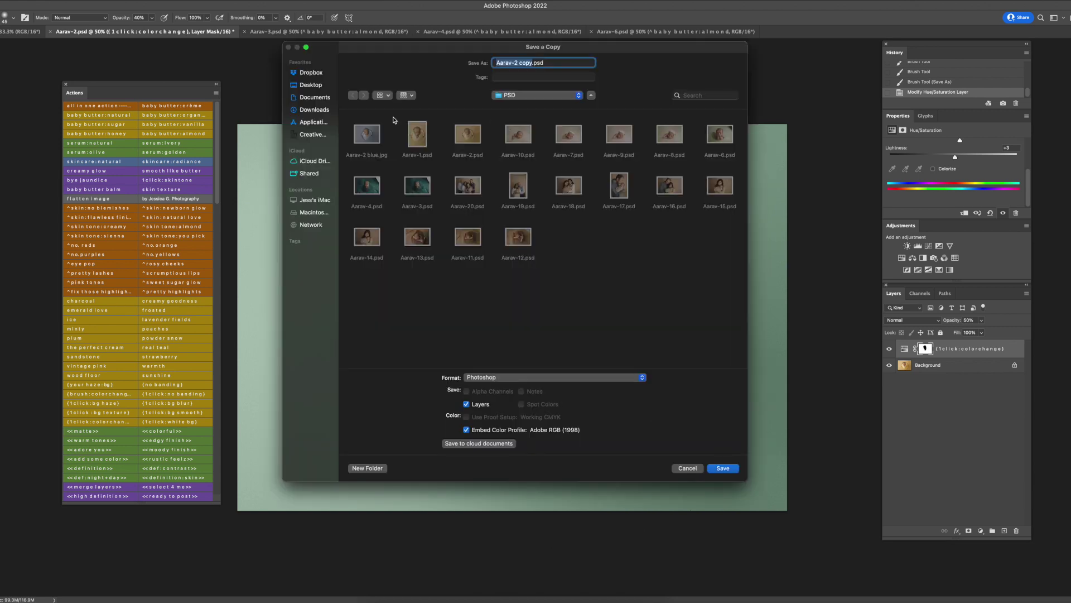
{"action": "left_click", "coordinate": [550, 381]}
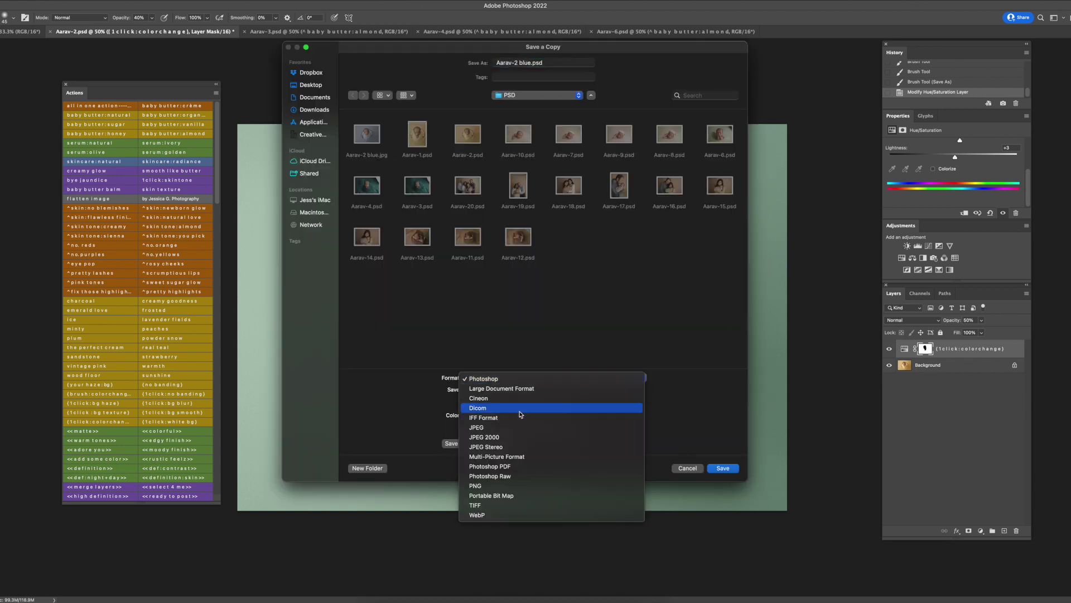
{"action": "left_click", "coordinate": [514, 427]}
{"action": "left_click", "coordinate": [526, 62]}
{"action": "key", "text": "Delete"}
{"action": "key", "text": "Delete"}
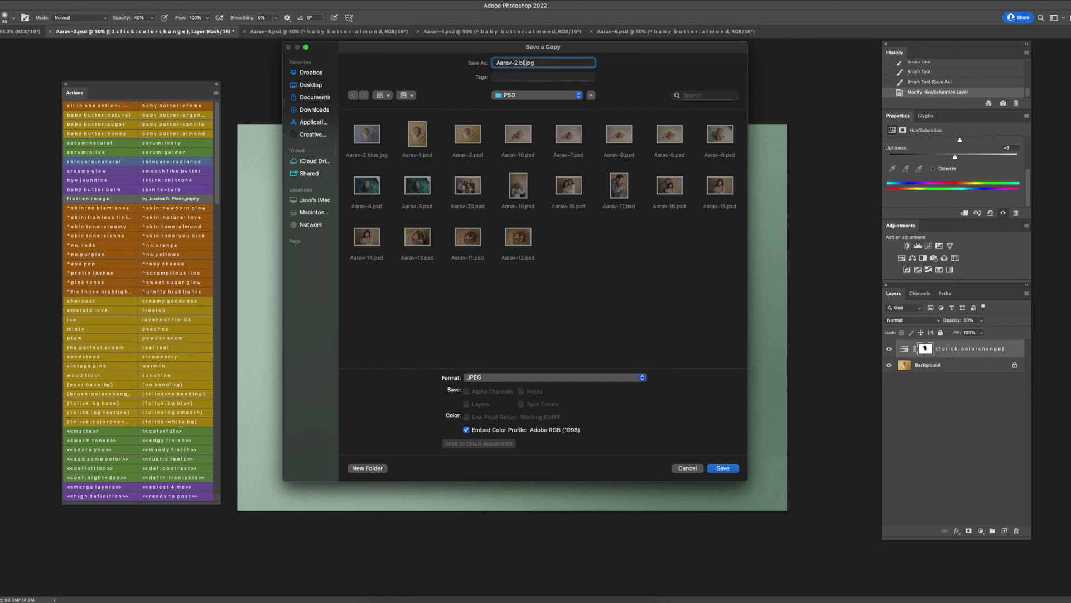
{"action": "type", "text": "mint"}
{"action": "key", "text": "Return"}
{"action": "key", "text": "Return"}
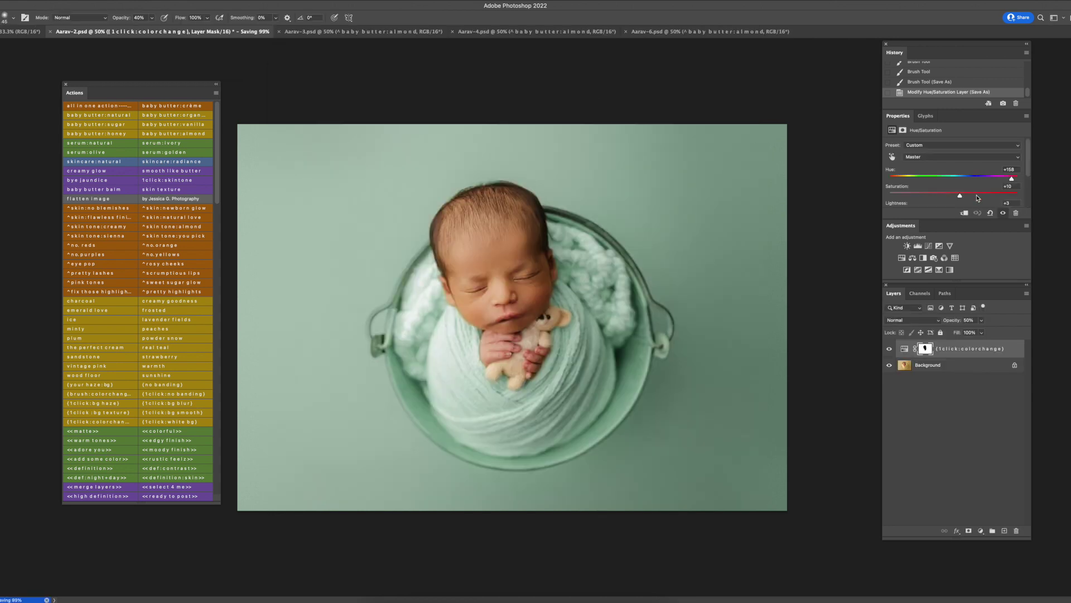
{"action": "left_click_drag", "start_coordinate": [1011, 180], "coordinate": [949, 199]}
Save a JPEG copy of the mauve-purple version named 'Aarav-2 purple'
{"action": "key", "text": "super+shift+s"}
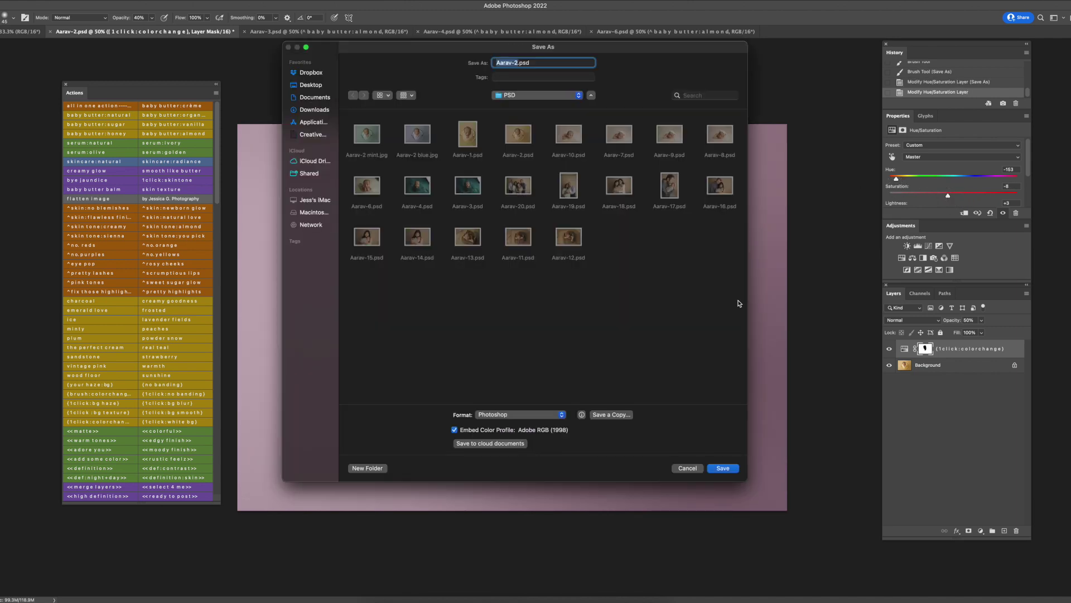
{"action": "left_click", "coordinate": [367, 134]}
{"action": "left_click", "coordinate": [611, 413]}
{"action": "left_click", "coordinate": [527, 379]}
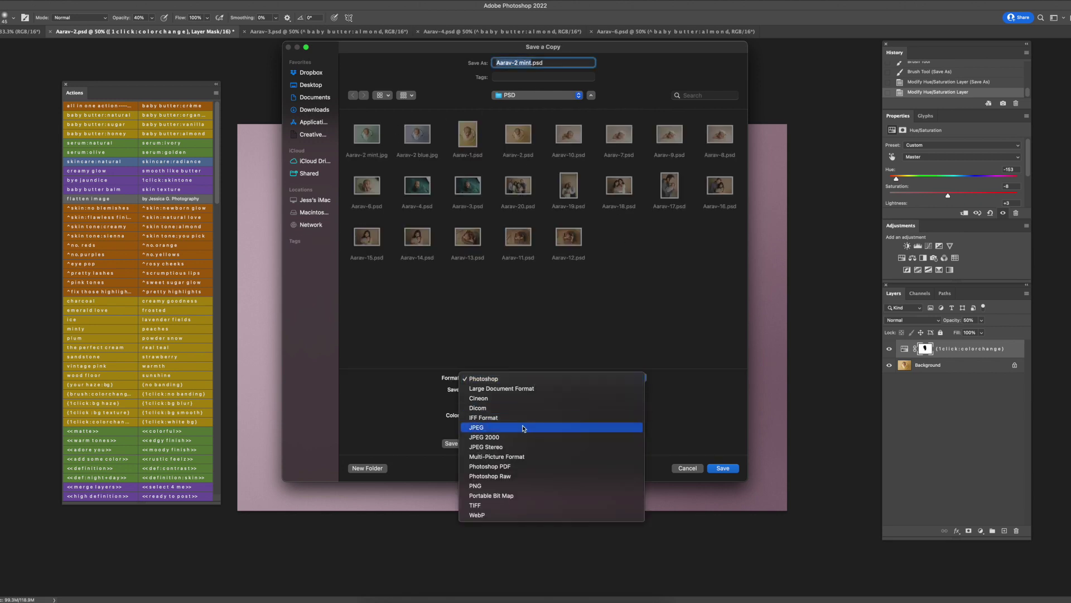
{"action": "key", "text": "Return"}
{"action": "double_click", "coordinate": [522, 62]}
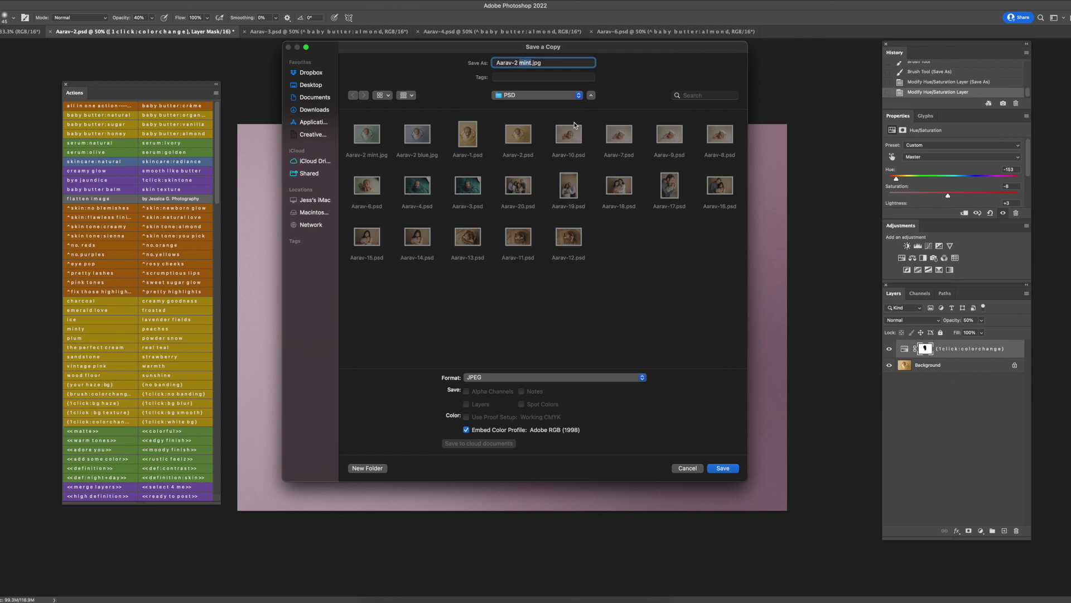
{"action": "type", "text": "purple"}
{"action": "key", "text": "Return"}
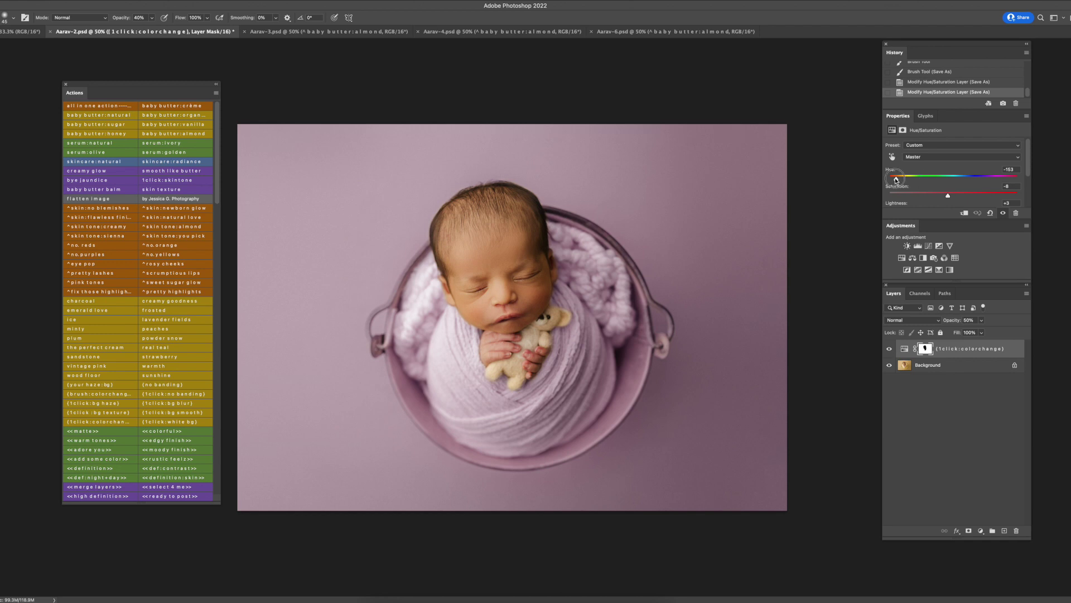
Shift Hue to +180 for a neutral gray, then prepare a JPEG copy named Aarav-2 gray
{"action": "left_click_drag", "start_coordinate": [896, 178], "coordinate": [1018, 183]}
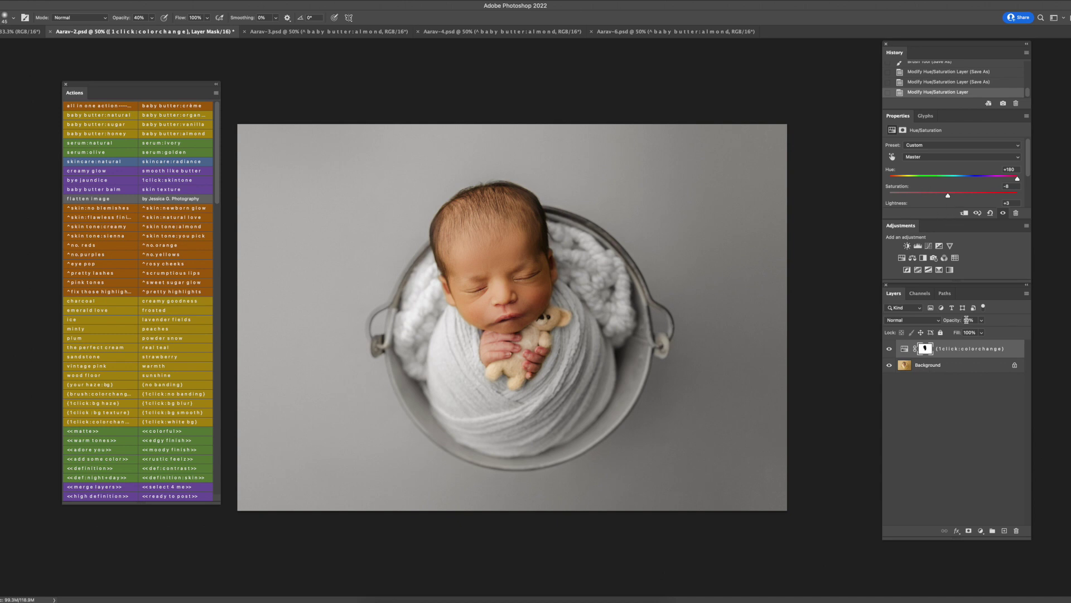
{"action": "key", "text": "super+shift+s"}
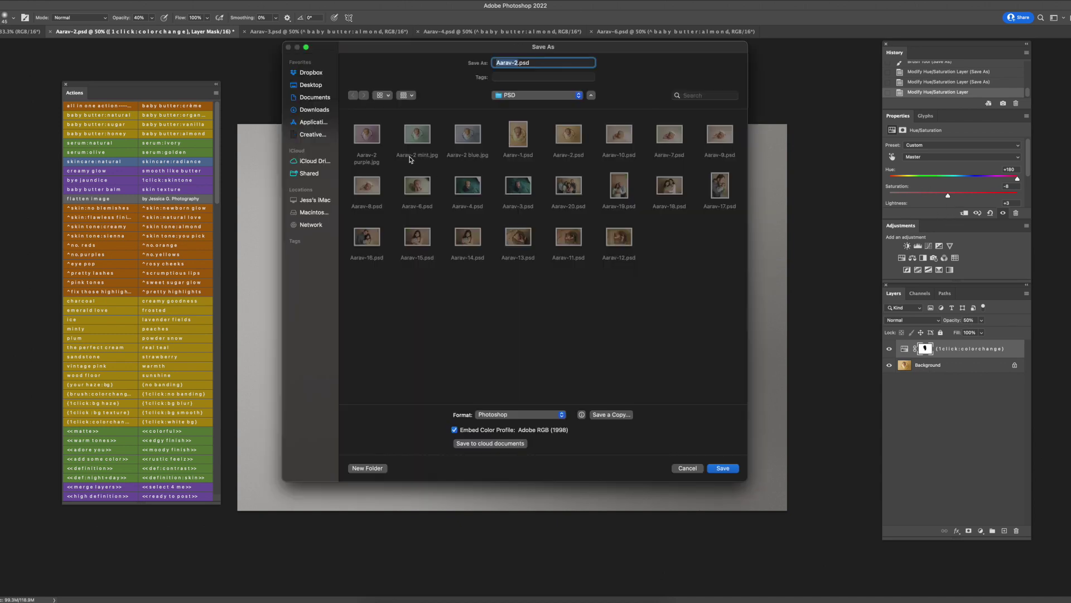
{"action": "left_click", "coordinate": [611, 414]}
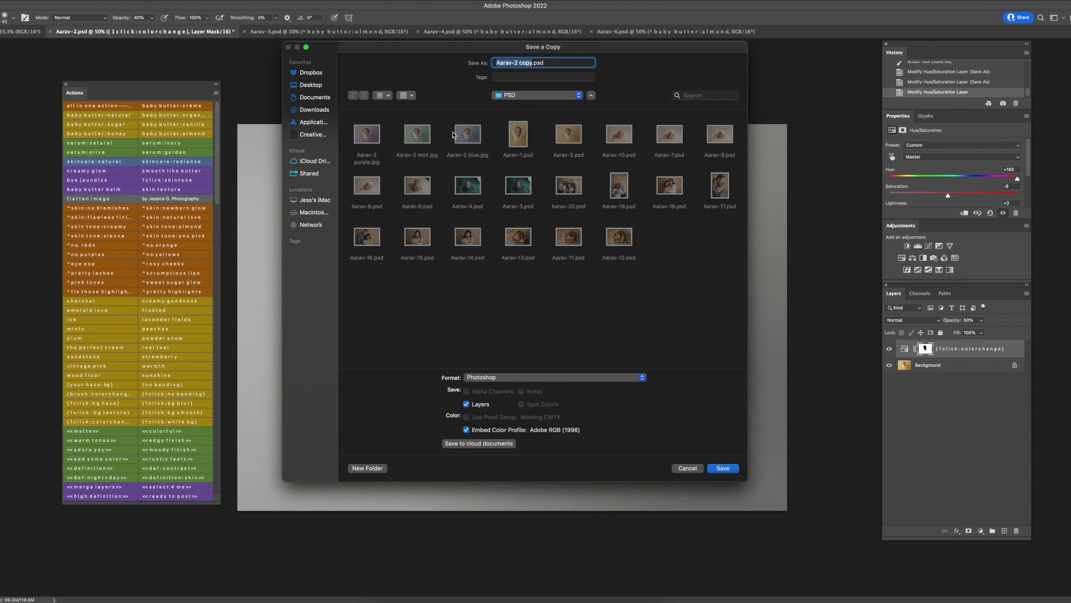
{"action": "left_click", "coordinate": [370, 140]}
{"action": "left_click", "coordinate": [535, 379]}
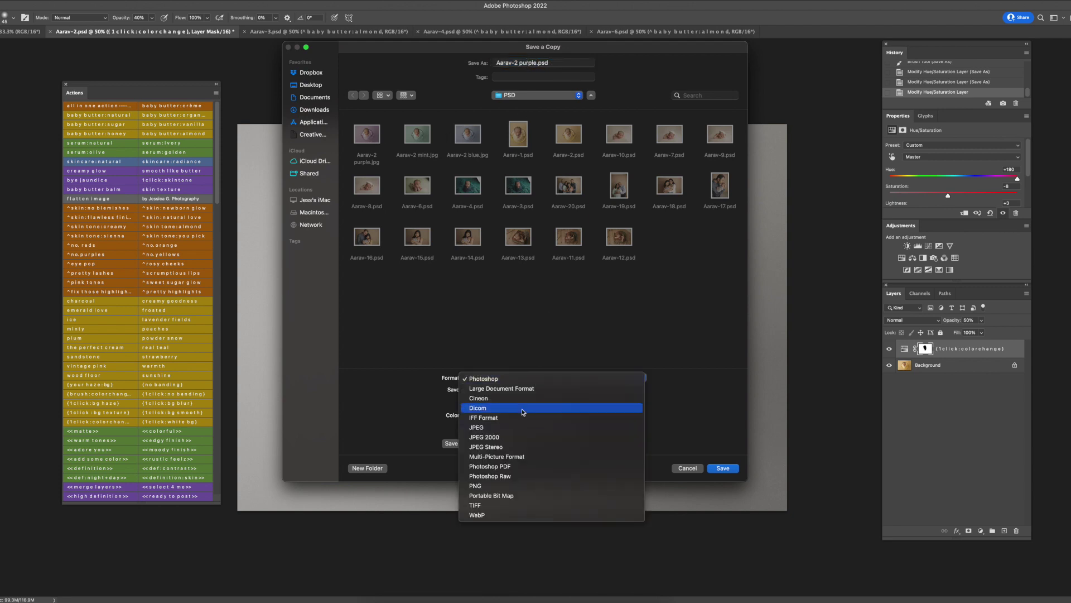
{"action": "left_click", "coordinate": [476, 426]}
{"action": "double_click", "coordinate": [524, 63]}
{"action": "type", "text": "g"}
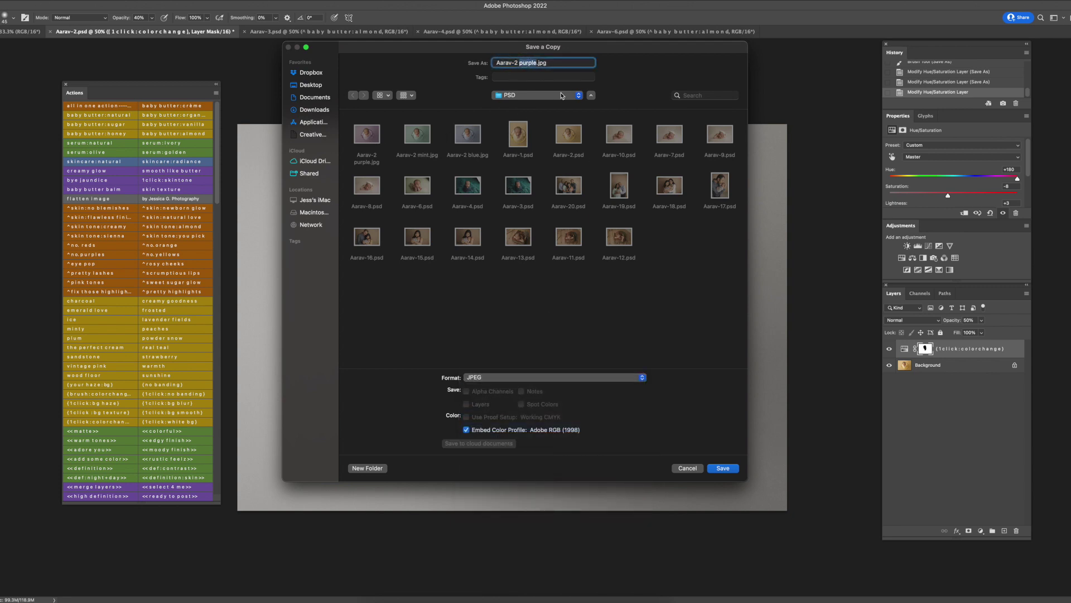
{"action": "type", "text": "ray"}
Save the Aarav-2 gray JPEG copy and restore the blue-toned version from History
{"action": "key", "text": "Return"}
{"action": "key", "text": "Return"}
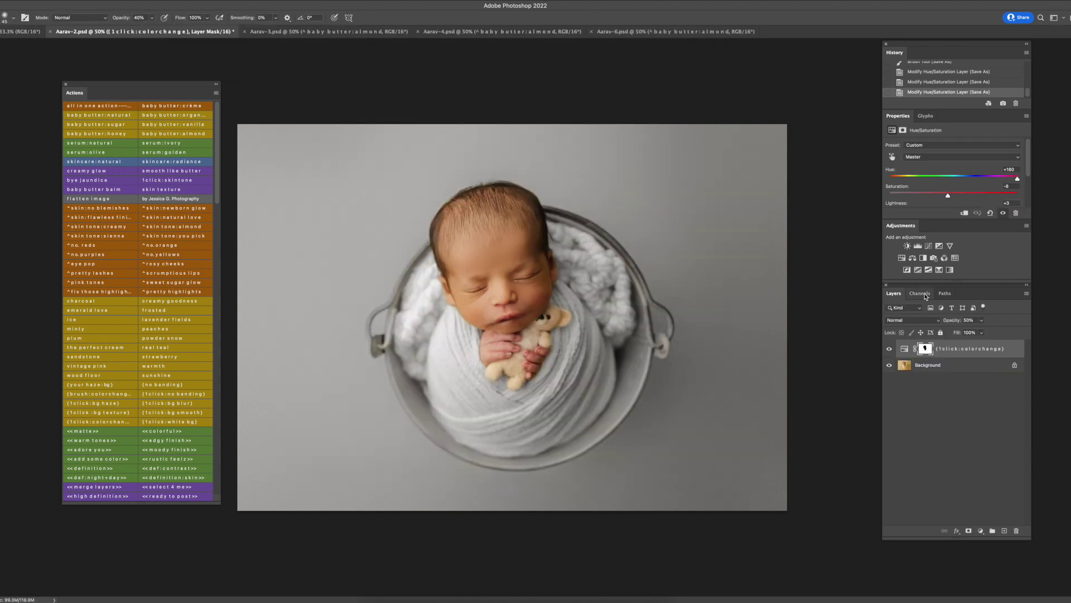
{"action": "scroll", "coordinate": [942, 75], "scroll_direction": "up", "scroll_amount": 3}
{"action": "scroll", "coordinate": [941, 75], "scroll_direction": "up", "scroll_amount": 5}
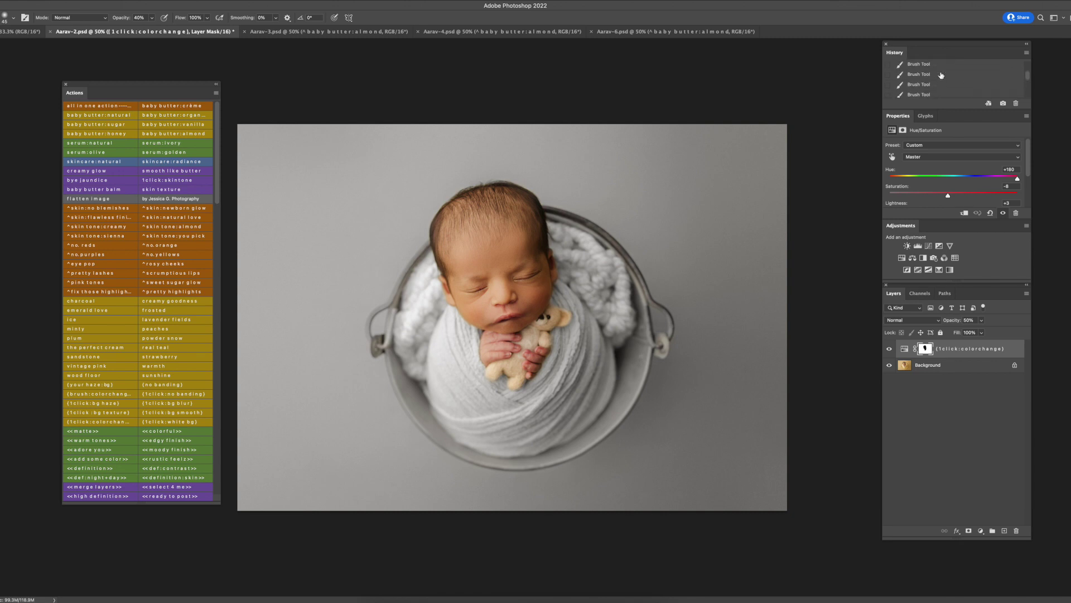
{"action": "scroll", "coordinate": [941, 75], "scroll_direction": "down", "scroll_amount": 5}
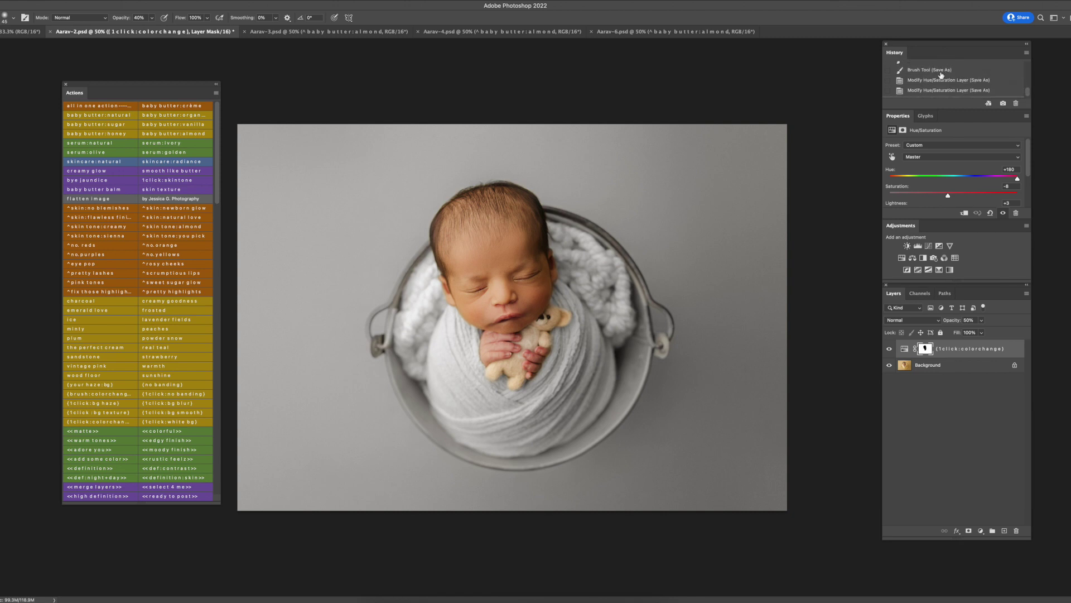
{"action": "left_click", "coordinate": [941, 73]}
{"action": "left_click", "coordinate": [937, 64]}
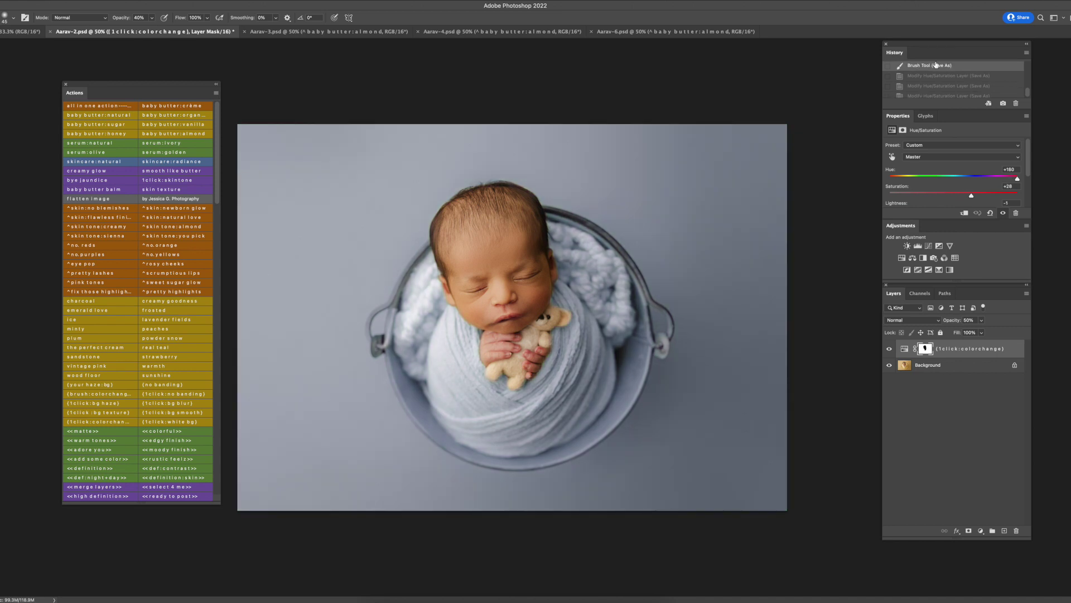
Raise the Hue/Saturation layer's opacity to deepen the blue and try another Hue value
{"action": "left_click", "coordinate": [889, 349]}
{"action": "left_click", "coordinate": [889, 349]}
{"action": "left_click", "coordinate": [982, 321]}
{"action": "mouse_move", "coordinate": [982, 332]}
{"action": "left_mouse_down"}
{"action": "mouse_move", "coordinate": [970, 333]}
{"action": "mouse_move", "coordinate": [983, 334]}
{"action": "left_mouse_up"}
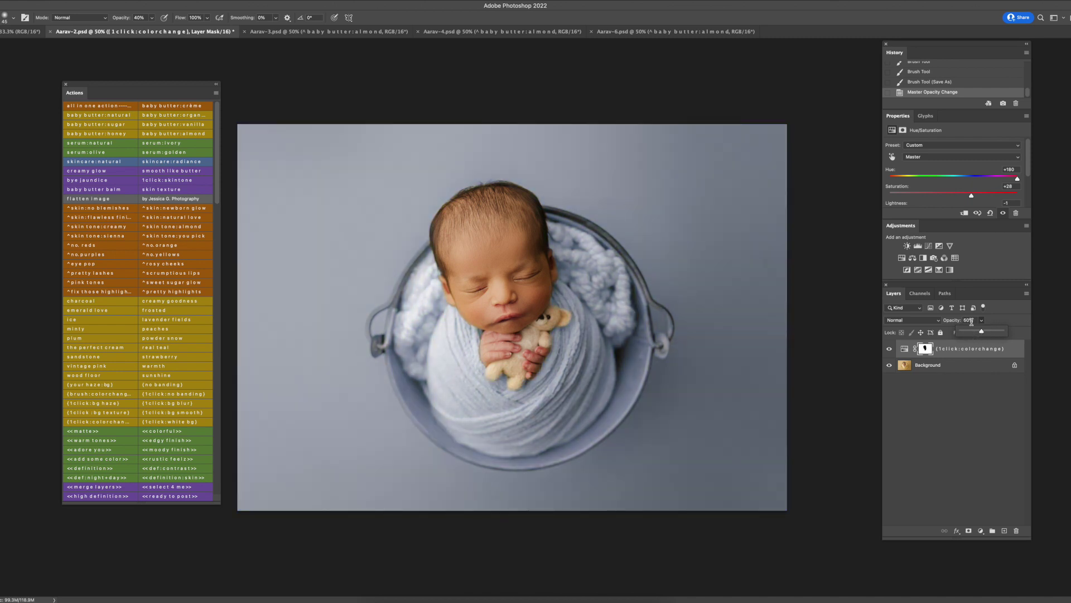
{"action": "left_click_drag", "start_coordinate": [1019, 181], "coordinate": [949, 200]}
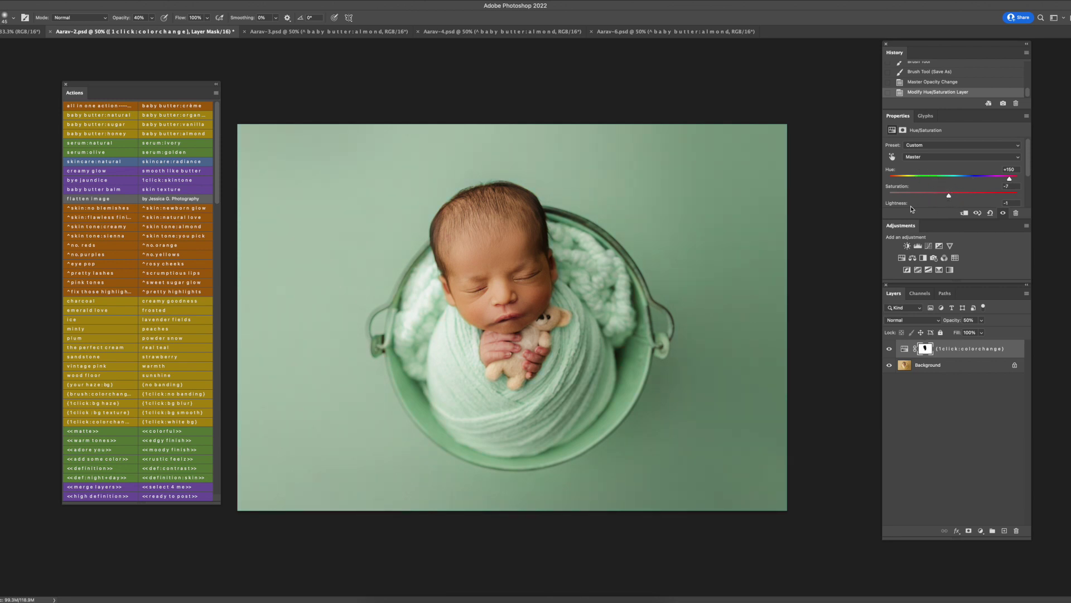
Lower Lightness to -10 on the sage-green recolour and merge visible into one Background layer
{"action": "scroll", "coordinate": [971, 188], "scroll_direction": "down", "scroll_amount": 3}
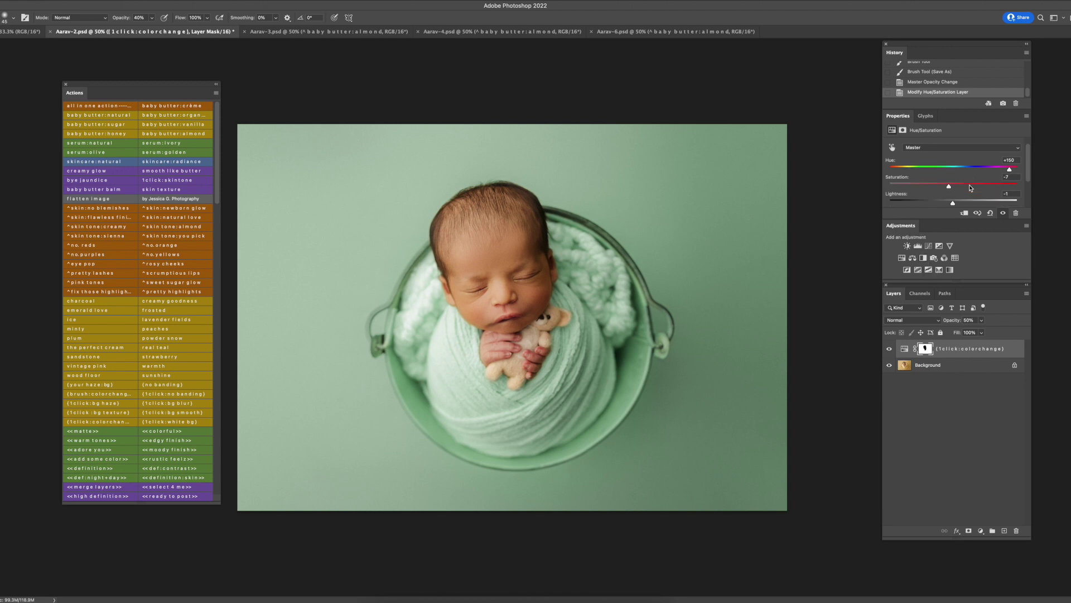
{"action": "left_click_drag", "start_coordinate": [953, 158], "coordinate": [947, 163]}
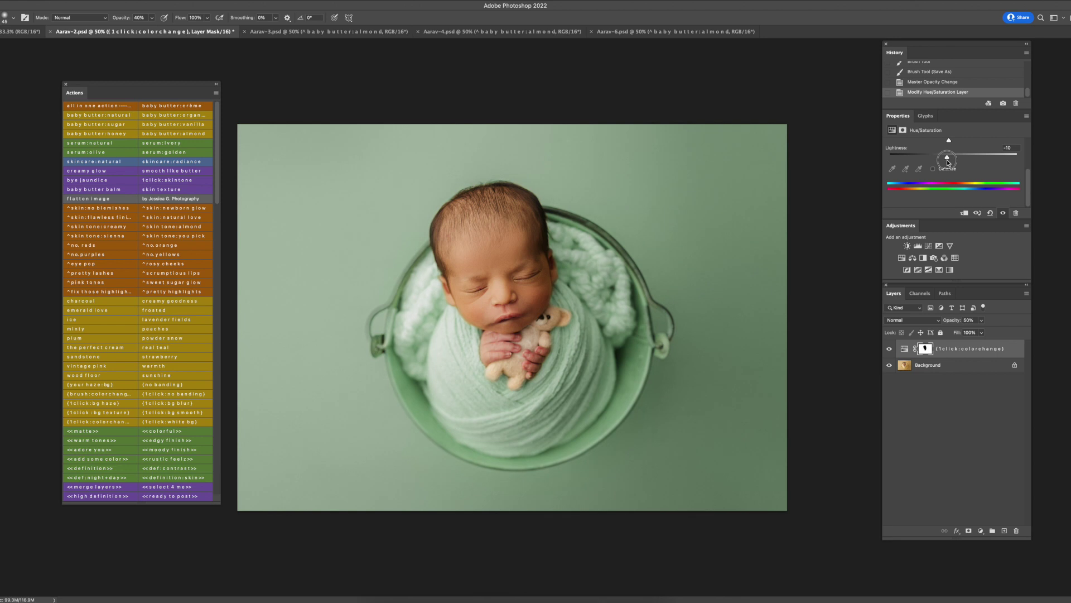
{"action": "key", "text": "shift+super+e"}
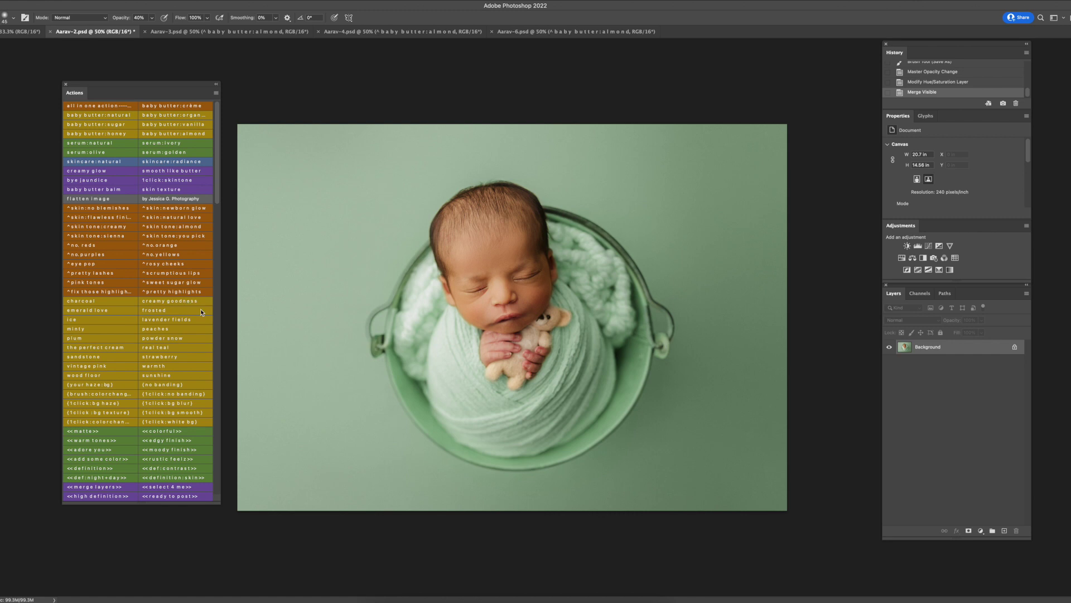
Run the def night/day action and paint shadow on the night mask around the bucket and hands
{"action": "left_click", "coordinate": [104, 479]}
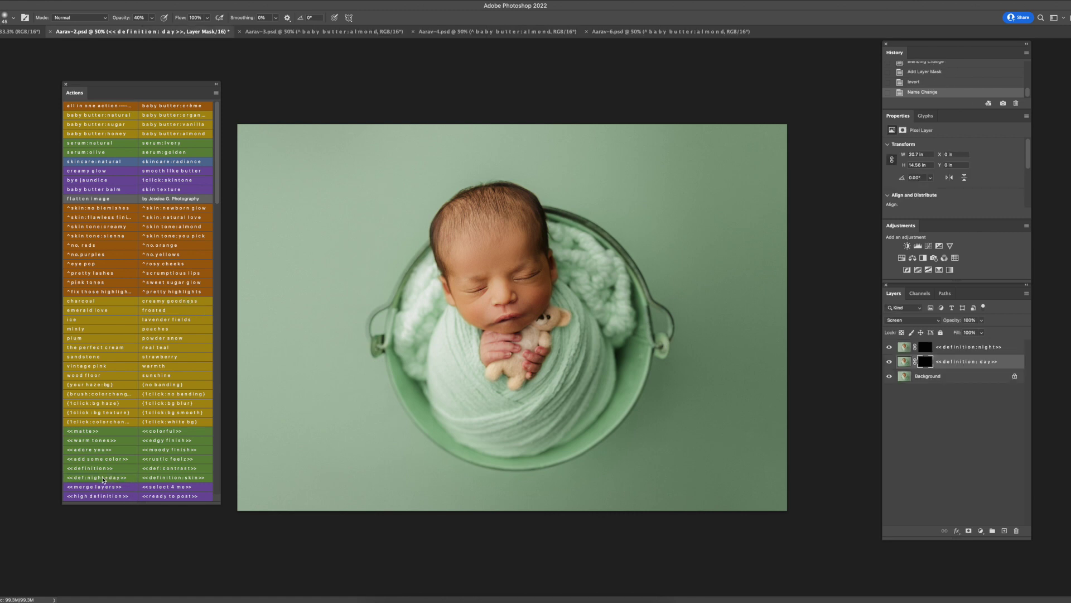
{"action": "left_click", "coordinate": [925, 347]}
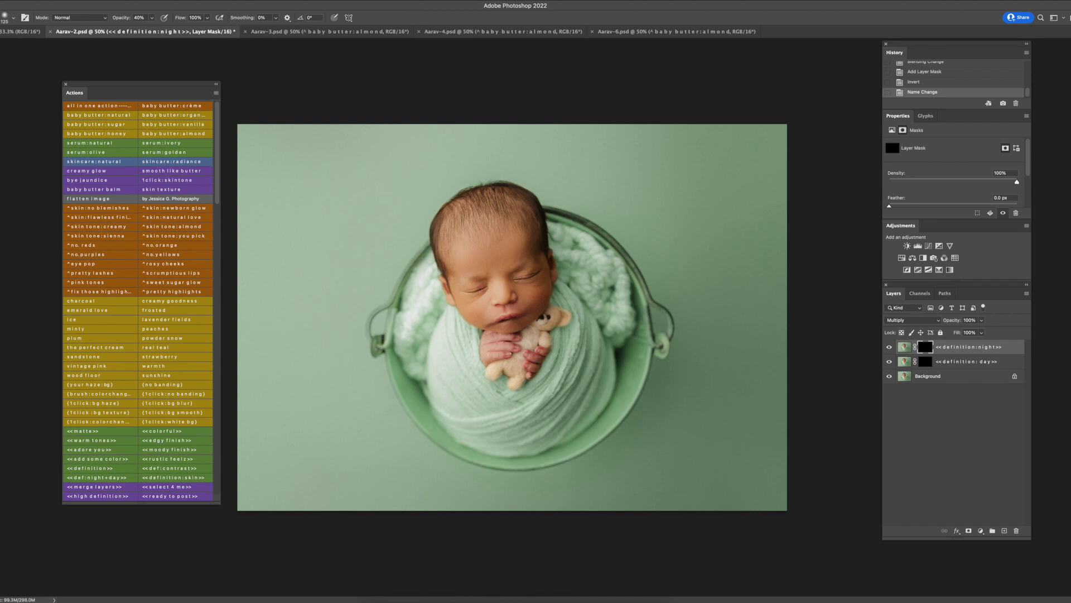
{"action": "key", "text": "bracketright"}
{"action": "left_click", "coordinate": [600, 295]}
{"action": "left_click", "coordinate": [608, 304]}
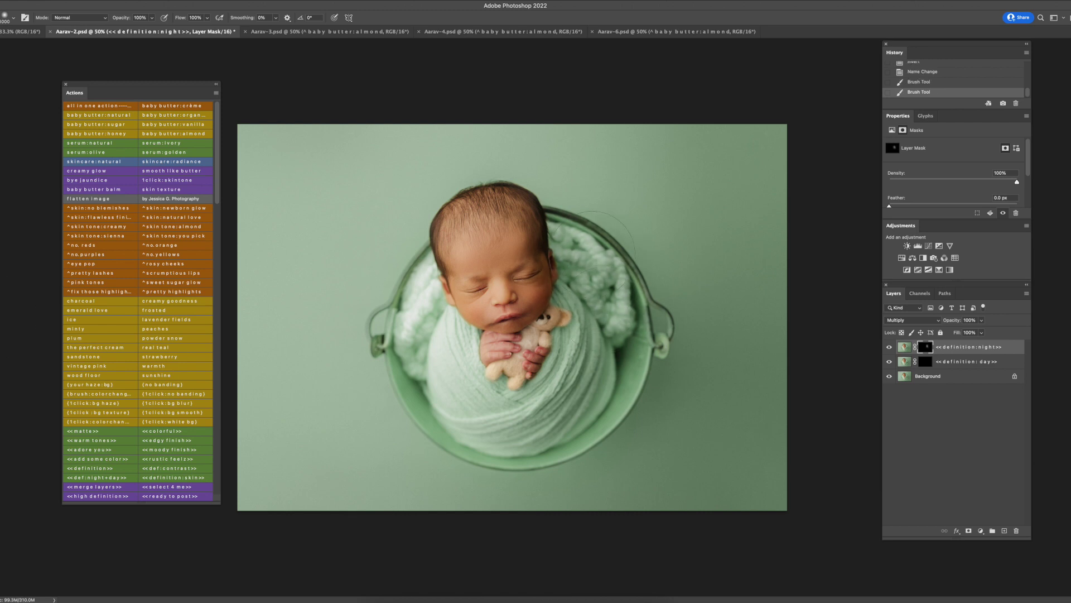
{"action": "mouse_move", "coordinate": [596, 257]}
{"action": "left_mouse_down"}
{"action": "mouse_move", "coordinate": [616, 342]}
{"action": "mouse_move", "coordinate": [600, 426]}
{"action": "mouse_move", "coordinate": [533, 454]}
{"action": "mouse_move", "coordinate": [491, 453]}
{"action": "mouse_move", "coordinate": [416, 424]}
{"action": "mouse_move", "coordinate": [502, 469]}
{"action": "left_mouse_up"}
{"action": "key", "text": "bracketleft"}
{"action": "key", "text": "bracketleft"}
{"action": "key", "text": "bracketleft"}
{"action": "key", "text": "bracketleft"}
{"action": "key", "text": "bracketleft"}
{"action": "key", "text": "bracketleft"}
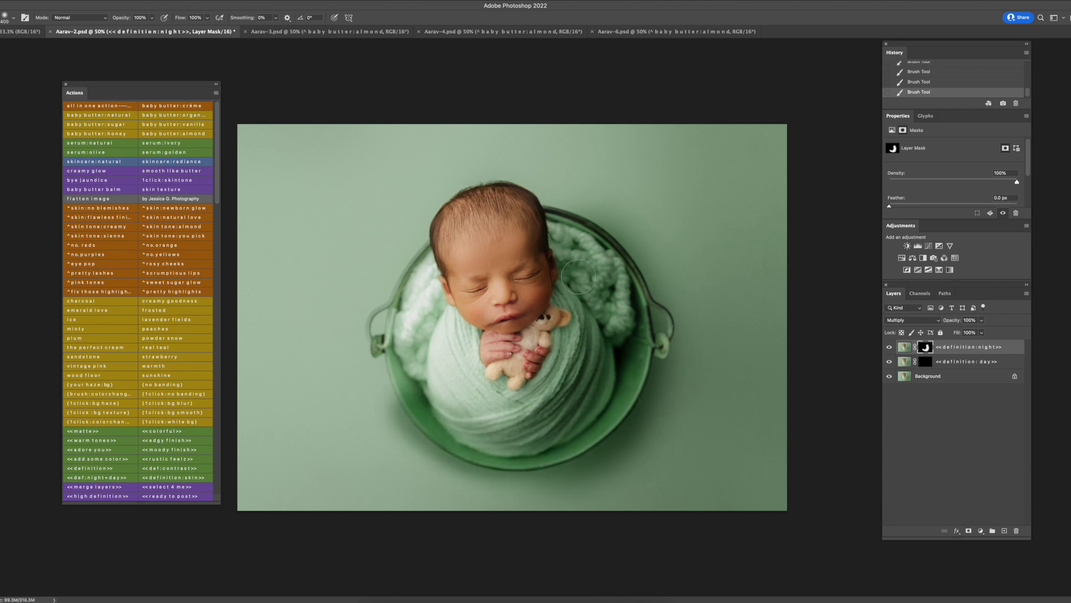
{"action": "key", "text": "bracketleft"}
{"action": "mouse_move", "coordinate": [579, 276]}
{"action": "left_mouse_down"}
{"action": "mouse_move", "coordinate": [529, 371]}
{"action": "mouse_move", "coordinate": [488, 364]}
{"action": "mouse_move", "coordinate": [480, 335]}
{"action": "mouse_move", "coordinate": [478, 354]}
{"action": "mouse_move", "coordinate": [505, 374]}
{"action": "mouse_move", "coordinate": [569, 286]}
{"action": "mouse_move", "coordinate": [556, 224]}
{"action": "mouse_move", "coordinate": [560, 320]}
{"action": "mouse_move", "coordinate": [536, 217]}
{"action": "left_mouse_up"}
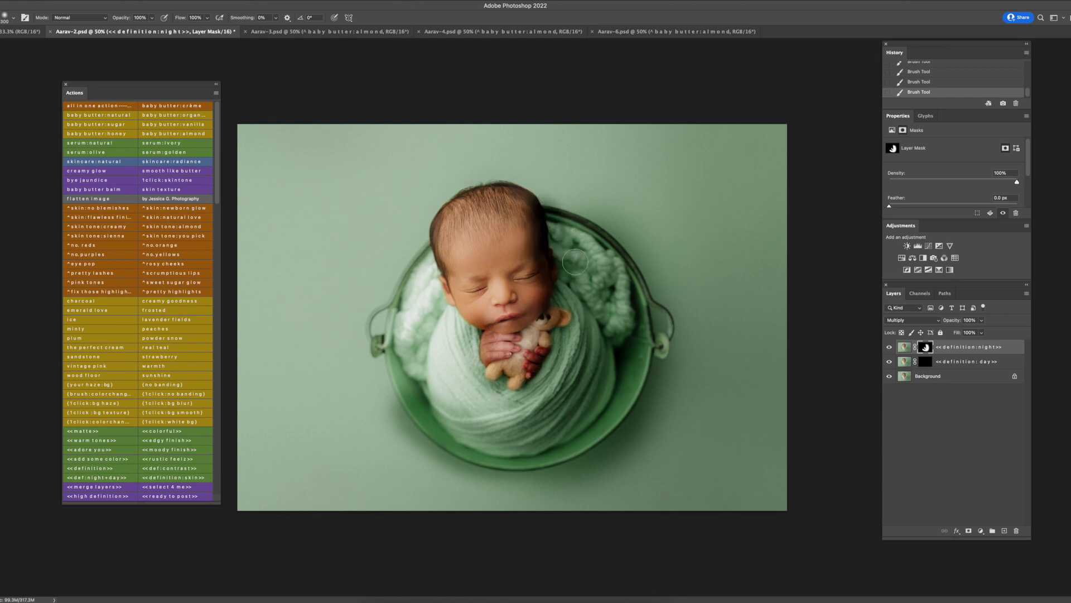
Set the definition:night layer's opacity to 10% and compare it on and off
{"action": "left_click", "coordinate": [943, 362]}
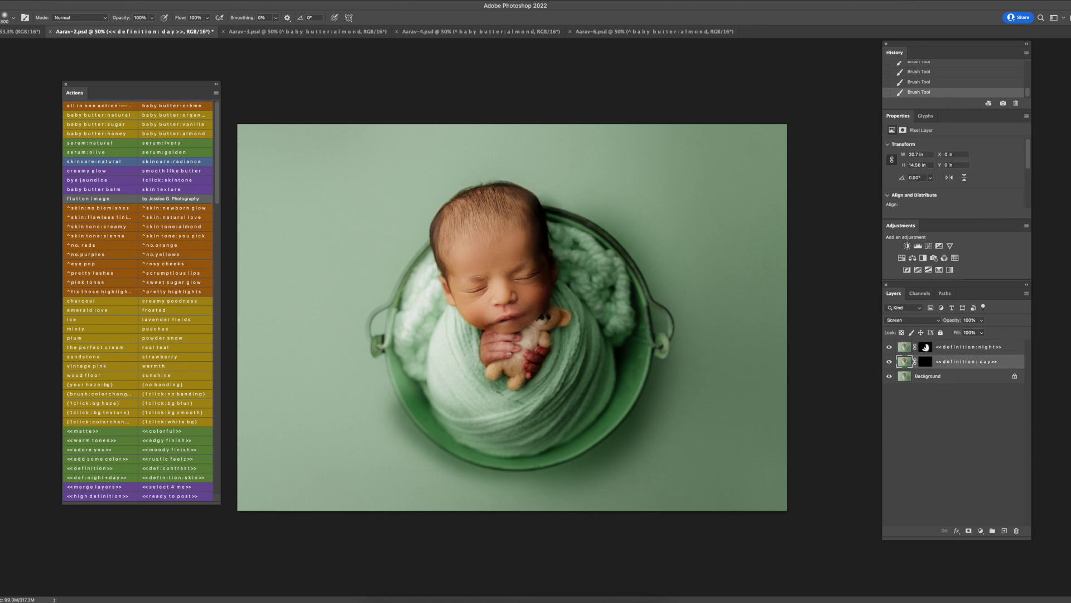
{"action": "left_click", "coordinate": [955, 351]}
{"action": "left_click", "coordinate": [971, 319]}
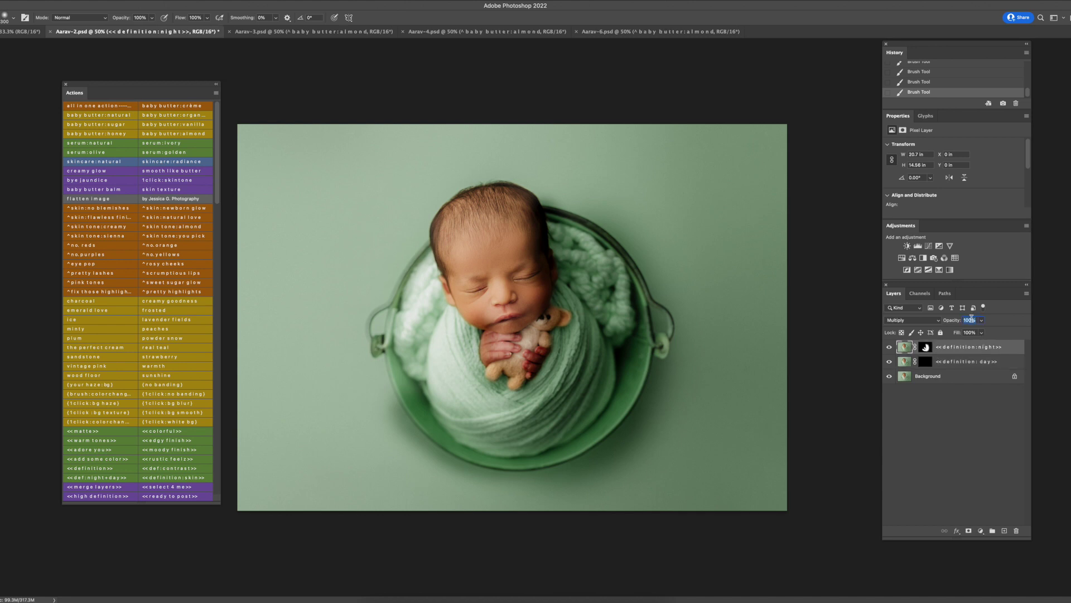
{"action": "type", "text": "50"}
{"action": "key", "text": "Return"}
{"action": "type", "text": "10"}
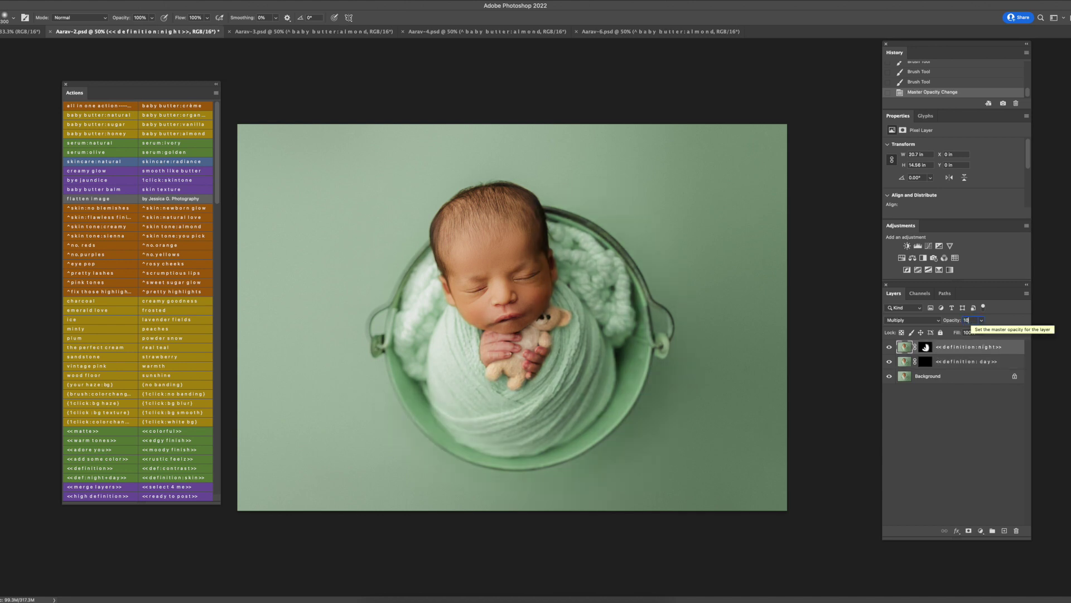
{"action": "key", "text": "Return"}
{"action": "left_click", "coordinate": [890, 347]}
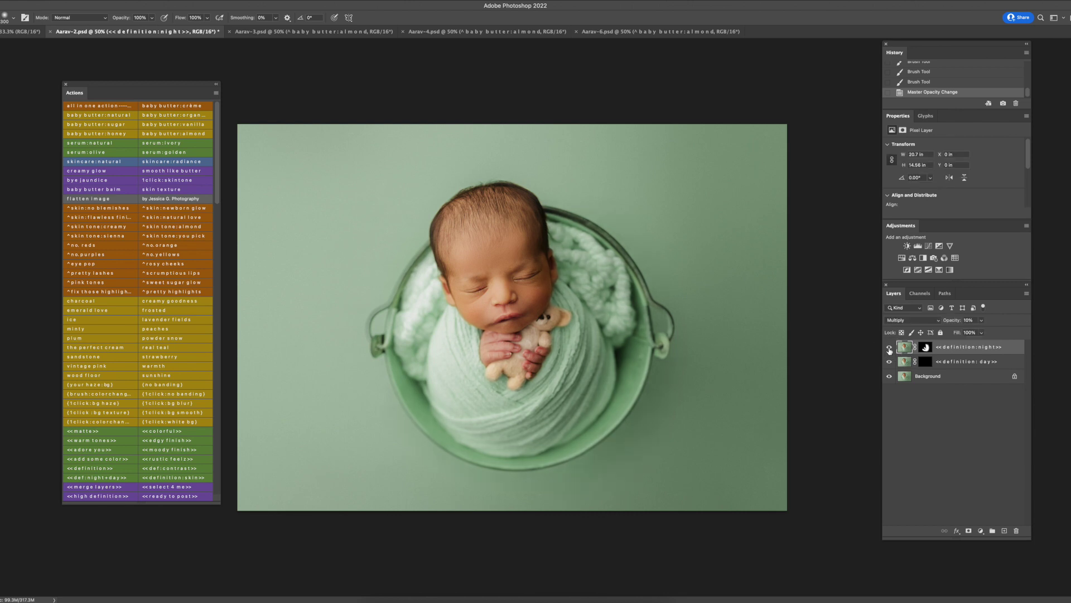
{"action": "left_click", "coordinate": [890, 347]}
Paint the night mask over the baby's face, then merge visible into one layer
{"action": "left_click", "coordinate": [925, 347]}
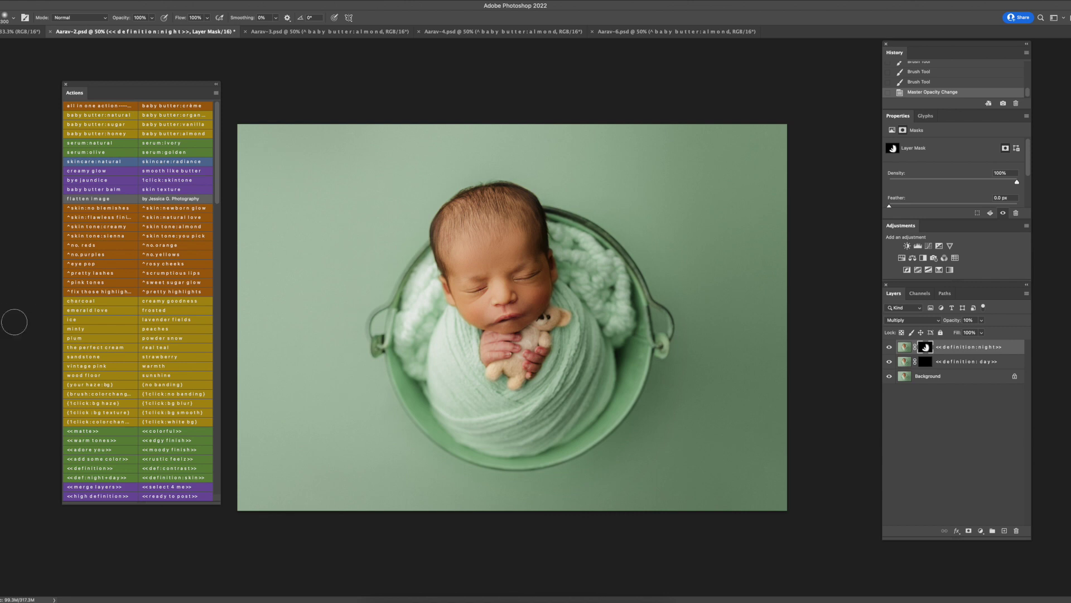
{"action": "left_click_drag", "start_coordinate": [477, 327], "coordinate": [469, 328]}
{"action": "key", "text": "super+shift+e"}
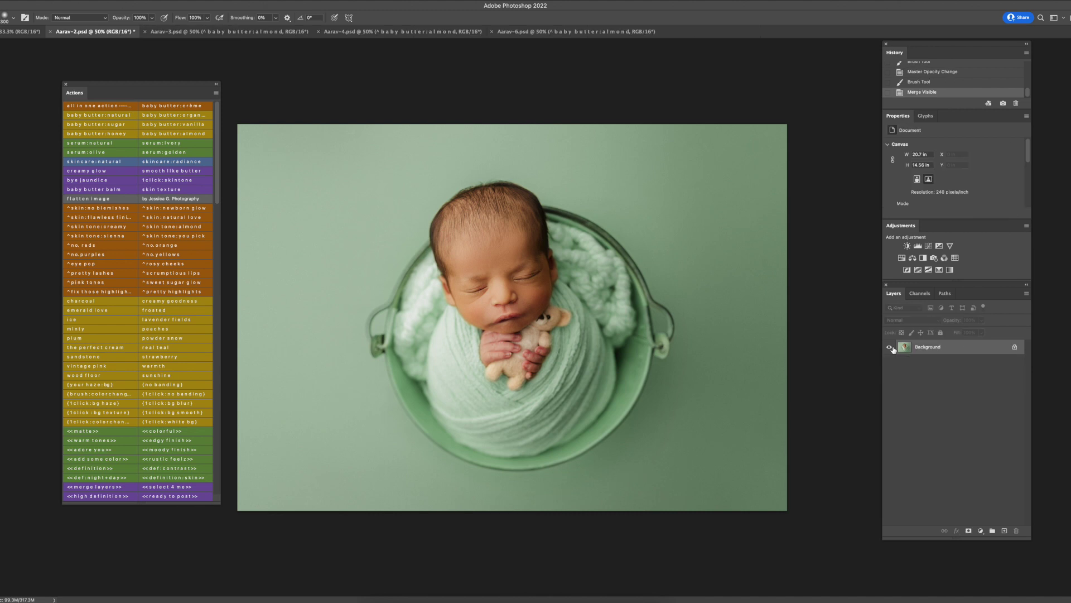
{"action": "scroll", "coordinate": [928, 75], "scroll_direction": "up", "scroll_amount": 10}
{"action": "left_click", "coordinate": [923, 68]}
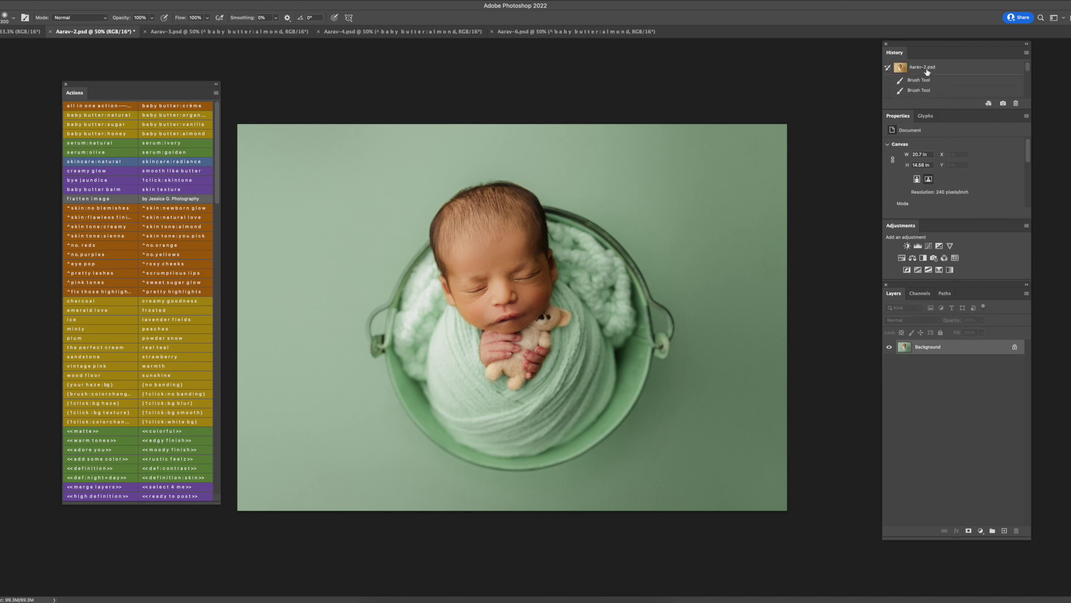
{"action": "key", "text": "super+z"}
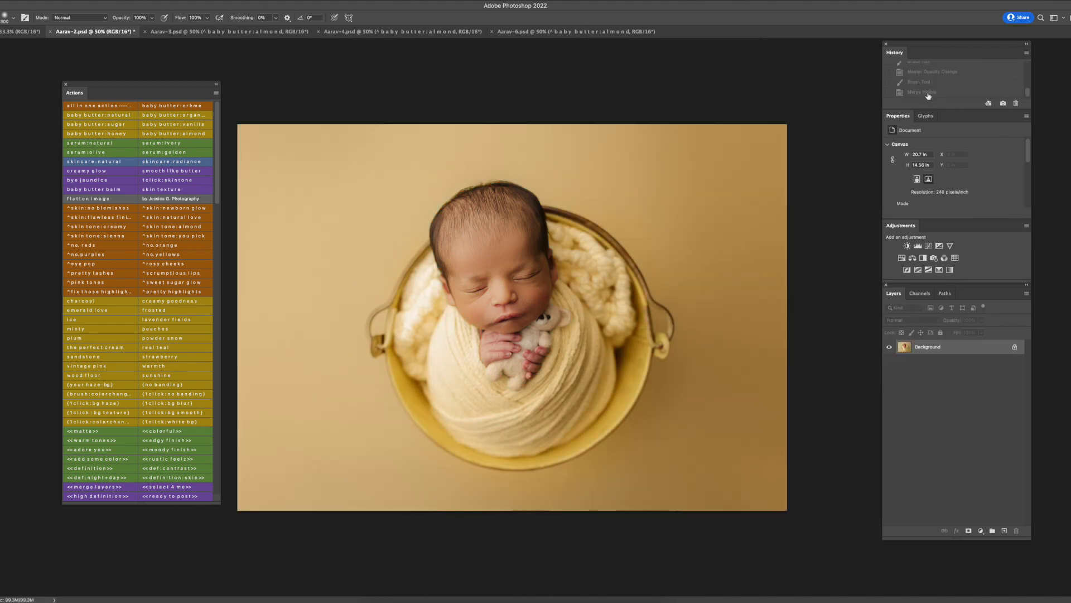
{"action": "left_click", "coordinate": [928, 93]}
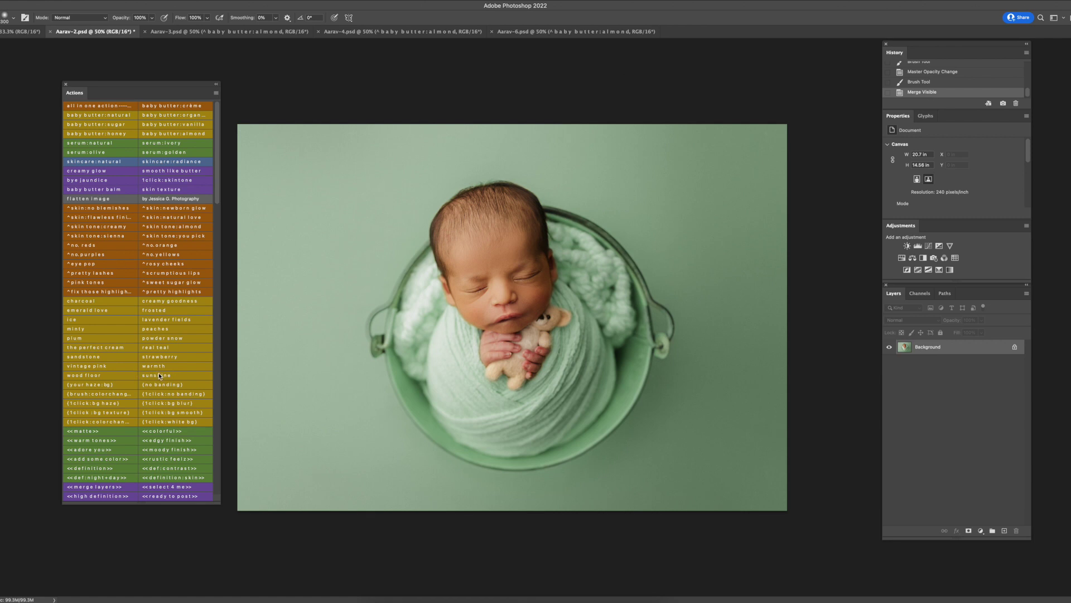
{"action": "left_click", "coordinate": [81, 385]}
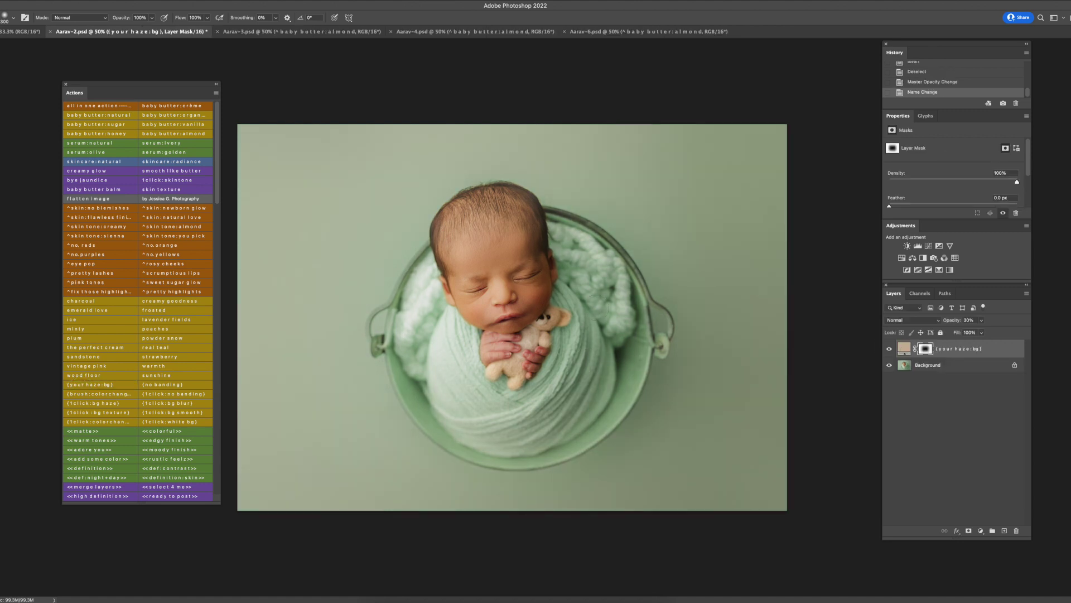
{"action": "key", "text": "BackSpace"}
{"action": "key", "text": "BackSpace"}
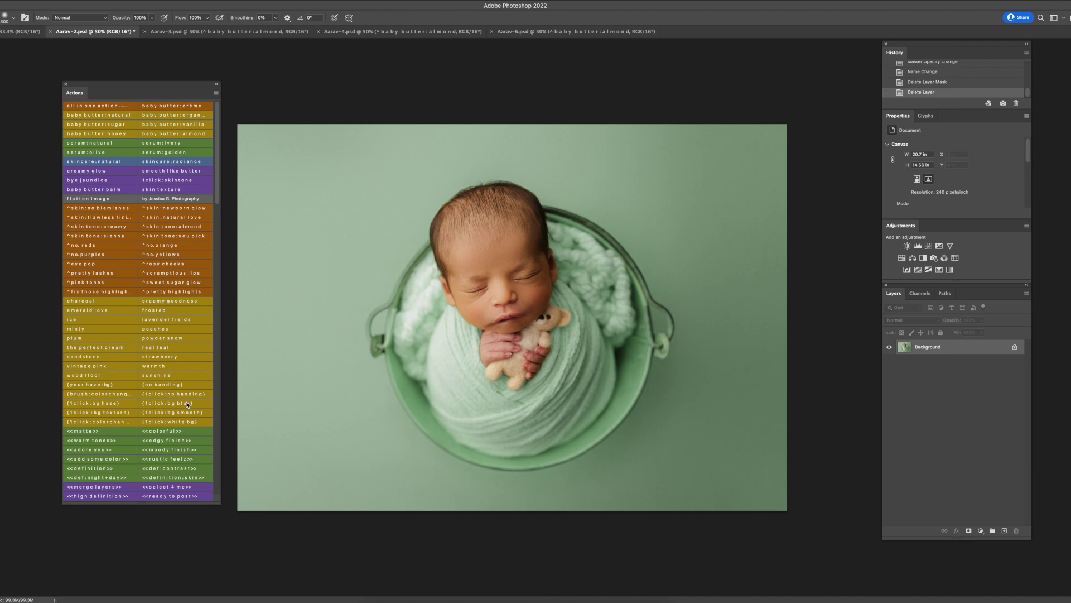
{"action": "left_click", "coordinate": [116, 404]}
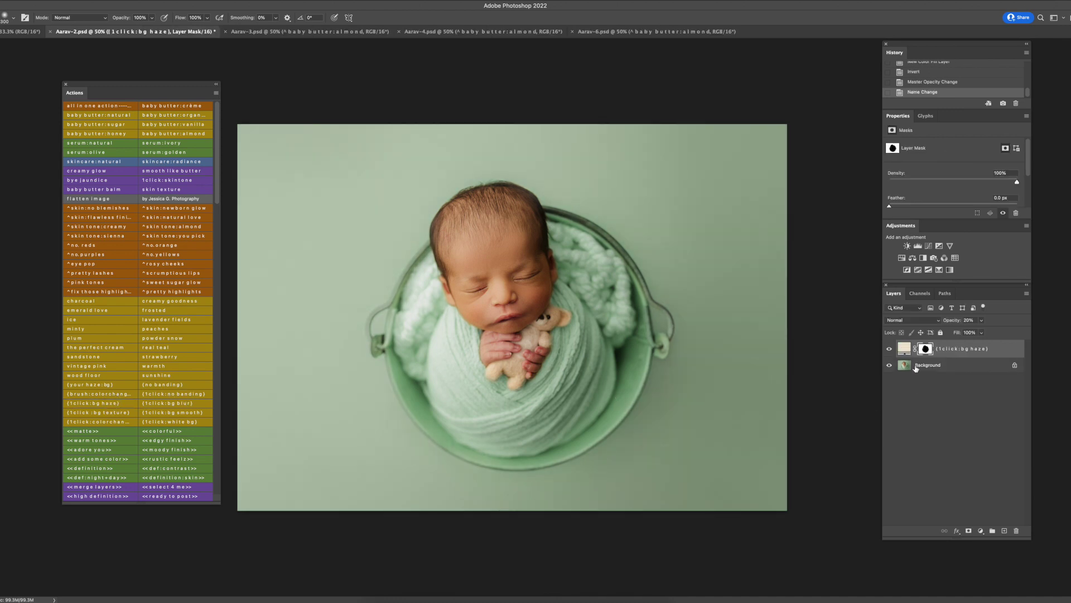
Recolour the bg haze fill to a brighter mint green sampled from the photo
{"action": "double_click", "coordinate": [905, 349]}
{"action": "left_click_drag", "start_coordinate": [620, 345], "coordinate": [615, 322]}
{"action": "mouse_move", "coordinate": [143, 212]}
{"action": "left_mouse_down"}
{"action": "mouse_move", "coordinate": [155, 194]}
{"action": "mouse_move", "coordinate": [152, 231]}
{"action": "mouse_move", "coordinate": [126, 222]}
{"action": "mouse_move", "coordinate": [122, 199]}
{"action": "left_mouse_up"}
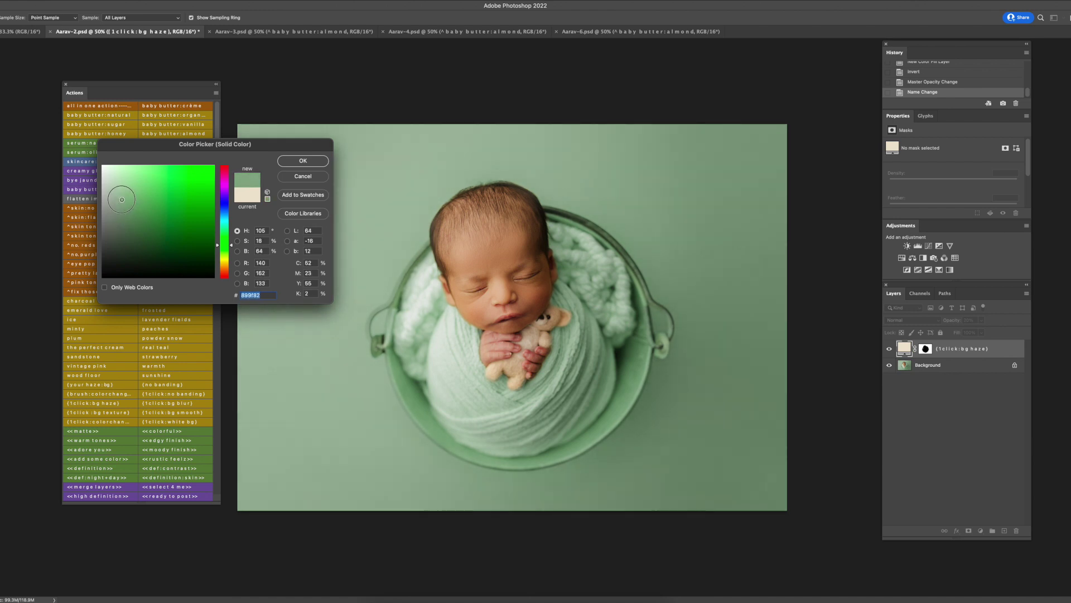
{"action": "left_click", "coordinate": [303, 161]}
Compare the image with and without the green haze, then merge it into the Background layer
{"action": "left_click", "coordinate": [889, 349]}
{"action": "left_click", "coordinate": [889, 350]}
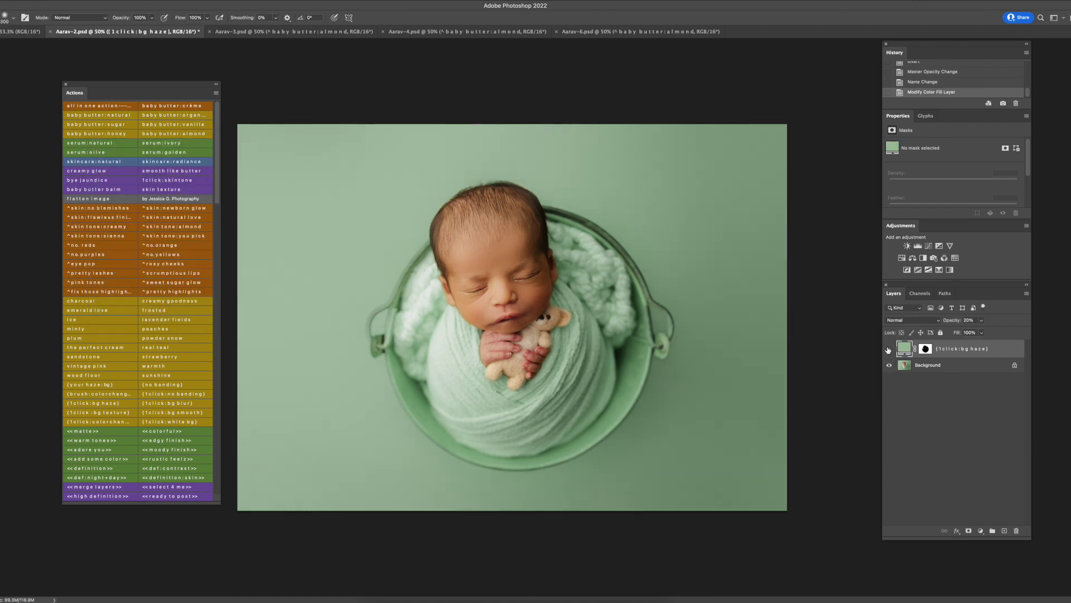
{"action": "left_click", "coordinate": [889, 350]}
{"action": "left_click", "coordinate": [889, 349]}
{"action": "key", "text": "super+shift+e"}
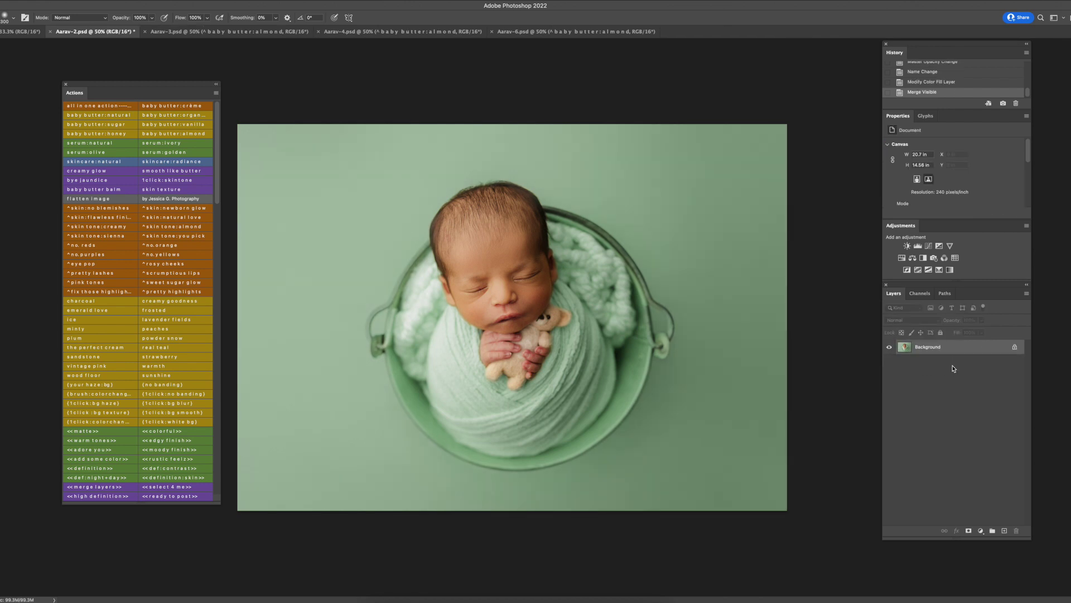